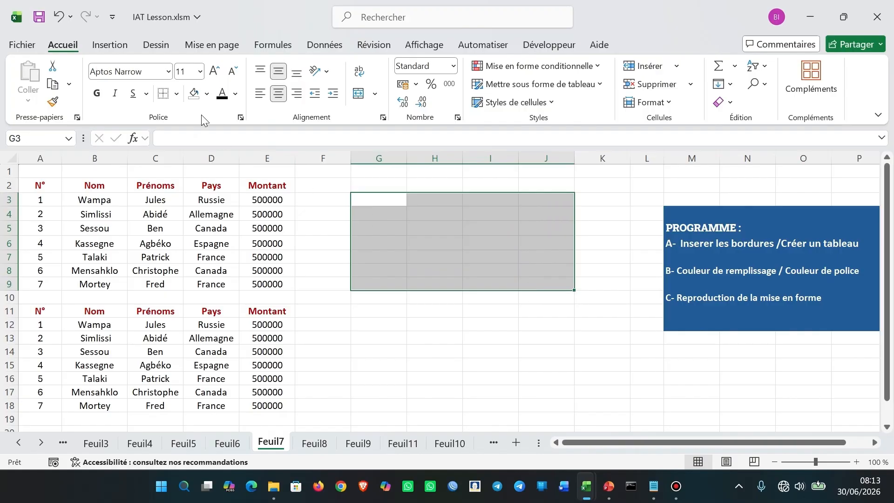
Step: Apply all borders to the empty range G3:J9
click(177, 95)
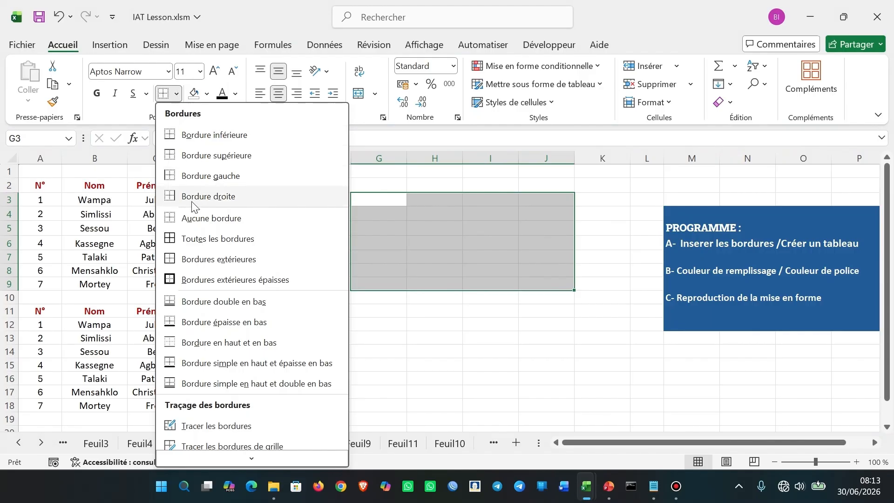
click(186, 241)
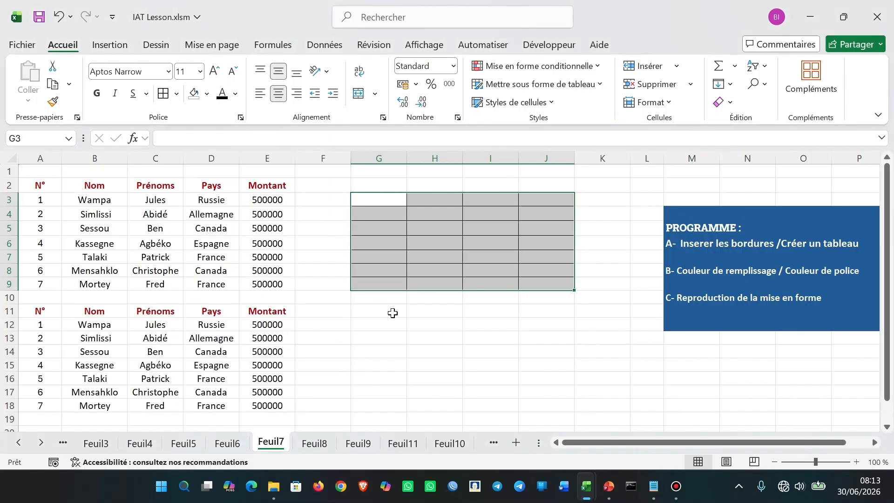
click(393, 313)
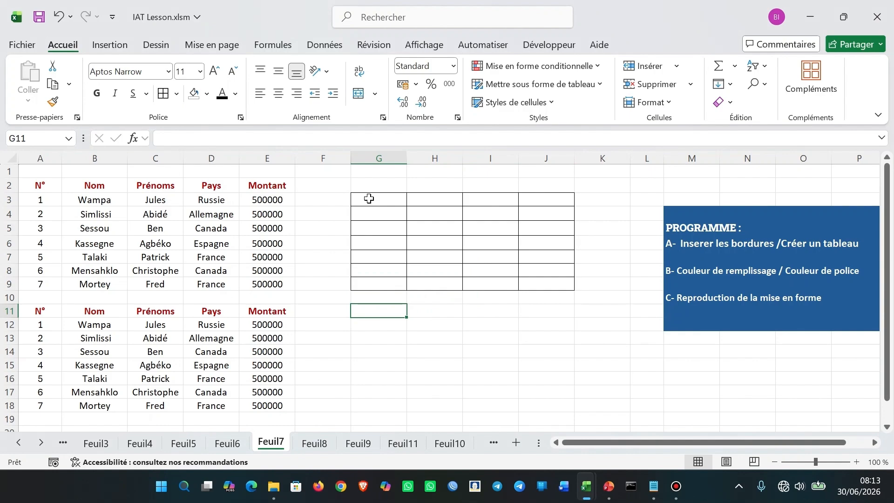
Step: Remove all borders from the range G3:J9
drag(368, 198, 532, 282)
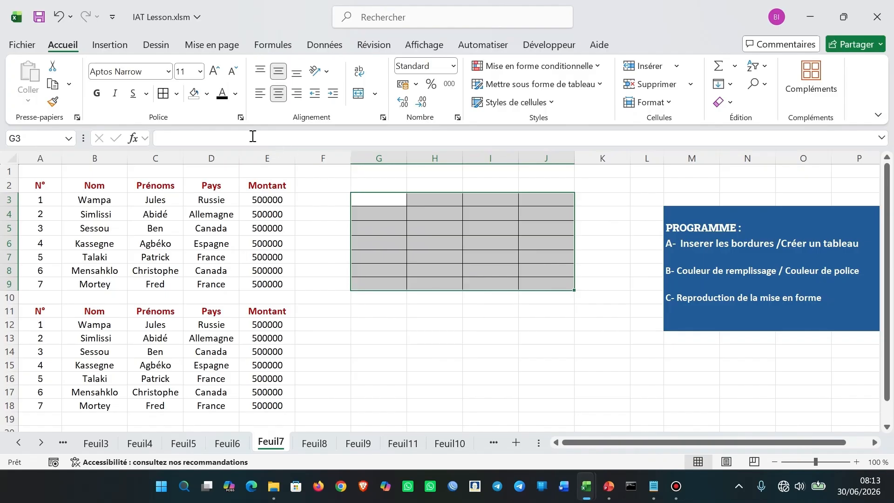
click(177, 94)
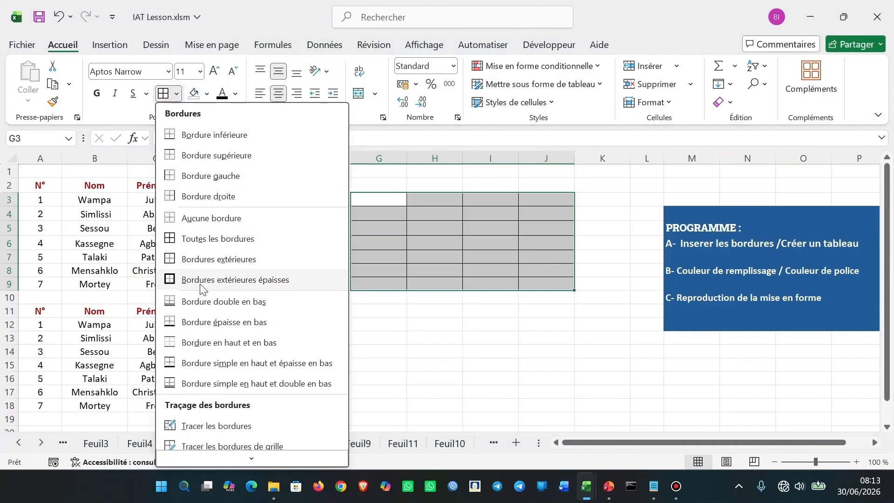
click(212, 219)
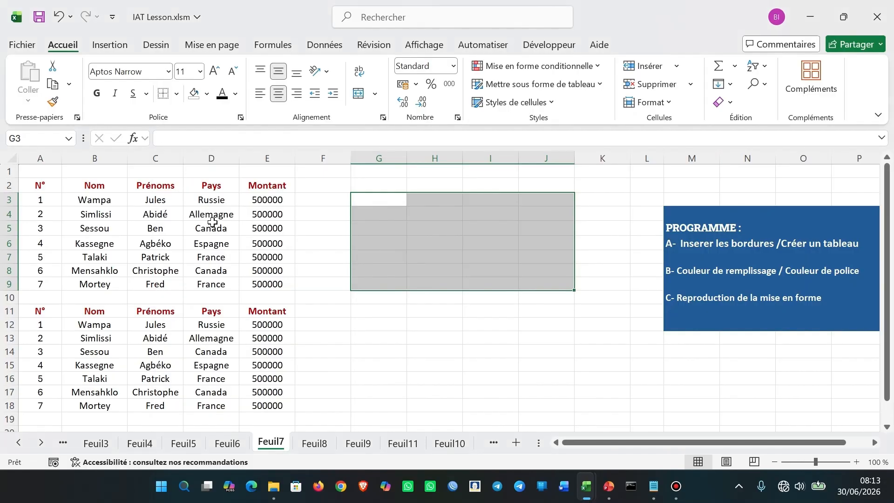
click(419, 382)
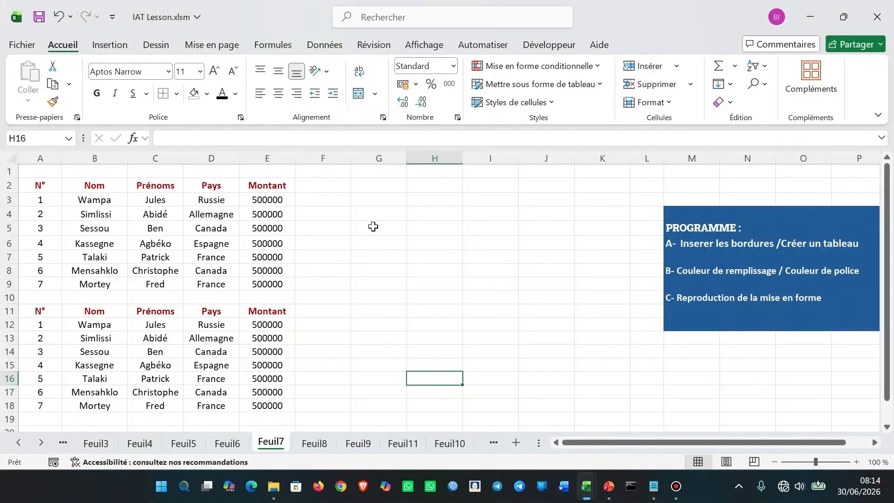
Step: Fill the empty range G5:I8 with Orange, Accentuation2, plus clair 40 %
drag(369, 226, 507, 267)
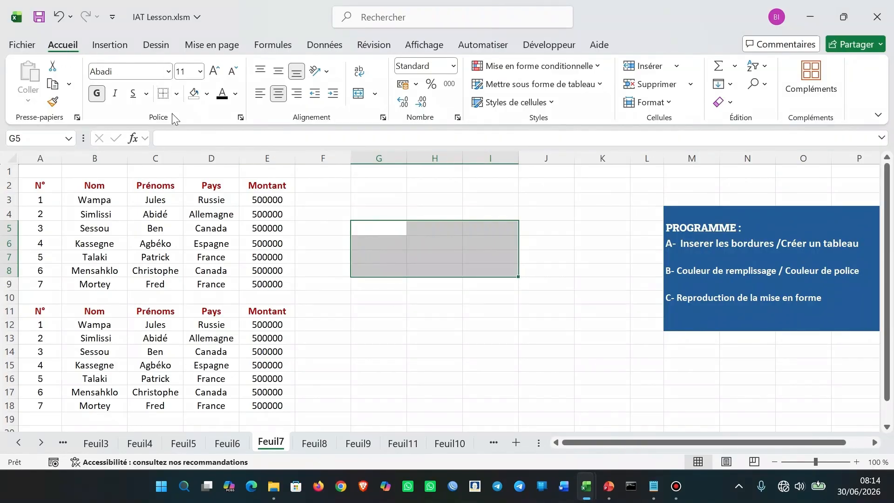
click(207, 95)
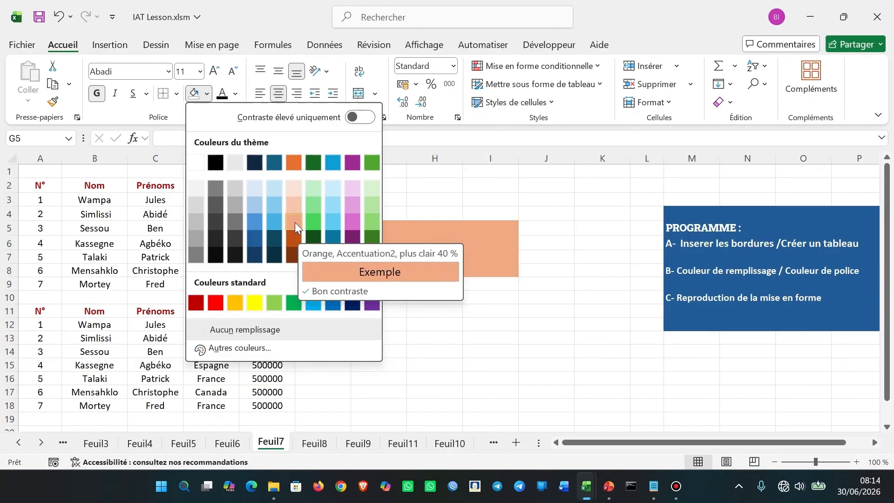
click(295, 222)
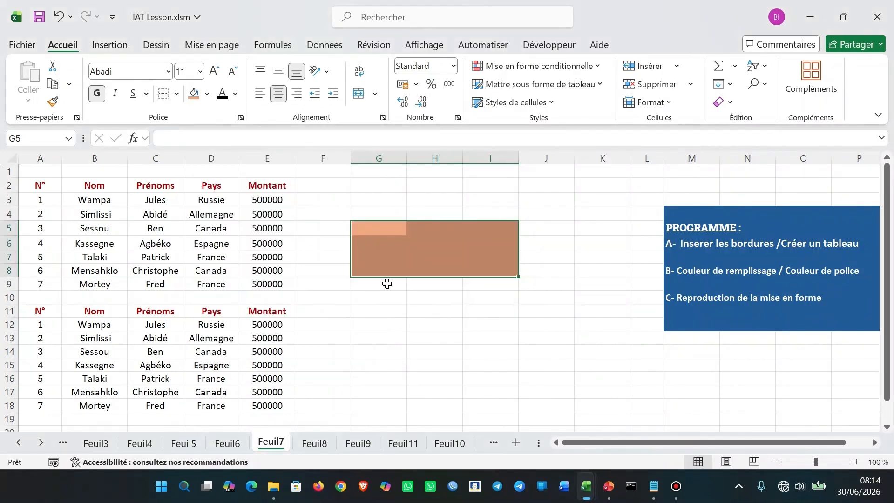
click(441, 337)
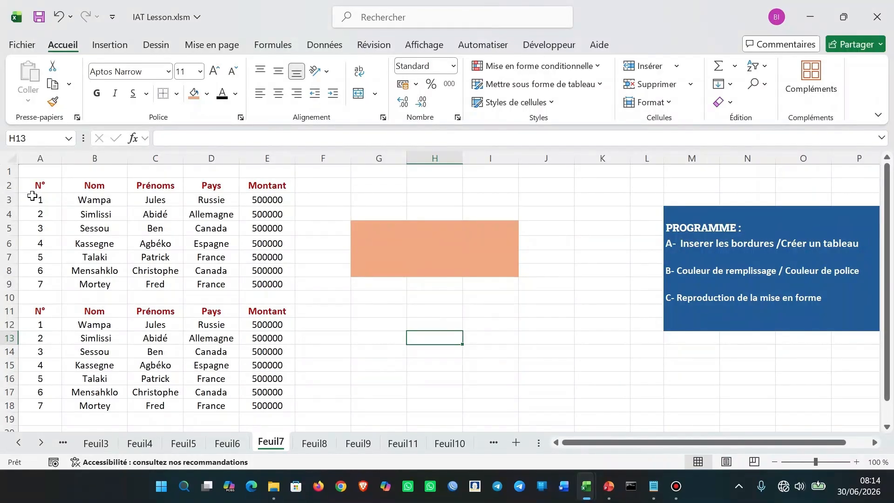
Step: Fill the data rows of the upper table, A3:E9, with the same light orange colour
drag(32, 196, 252, 283)
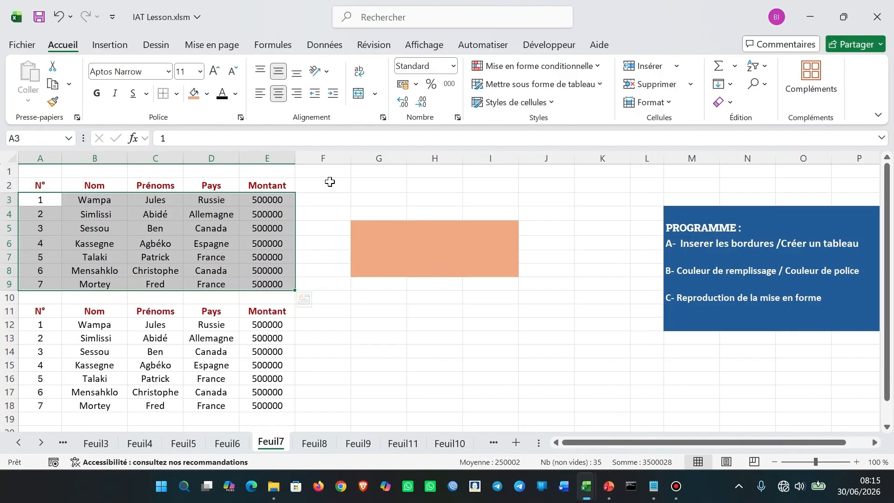
click(194, 95)
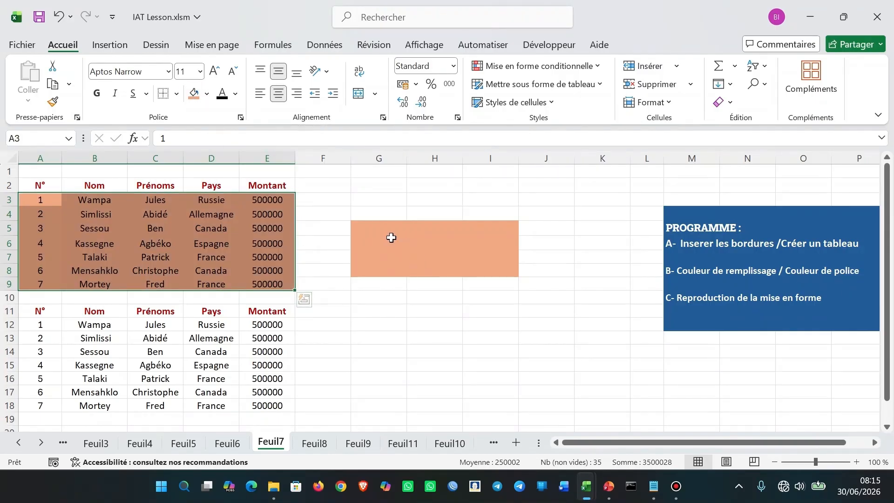
click(180, 226)
click(390, 317)
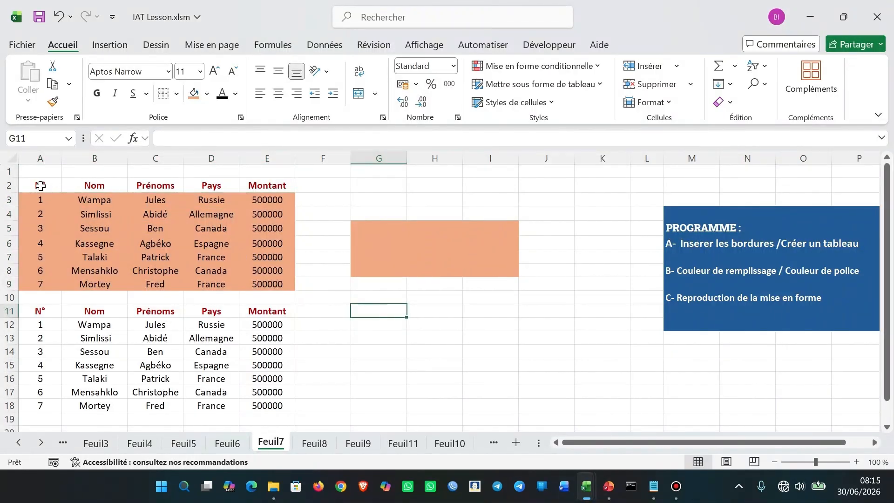
Step: Apply all borders to the whole upper table, A2:E9, including its header row
drag(45, 184, 263, 281)
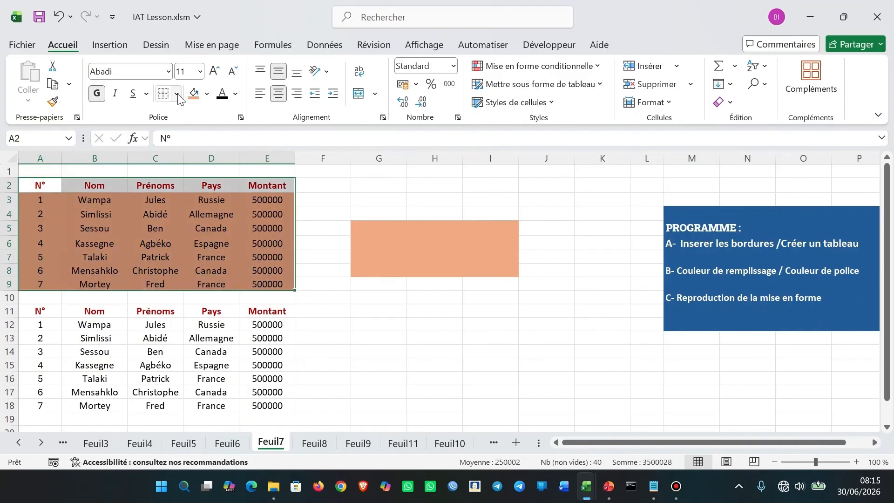
click(176, 93)
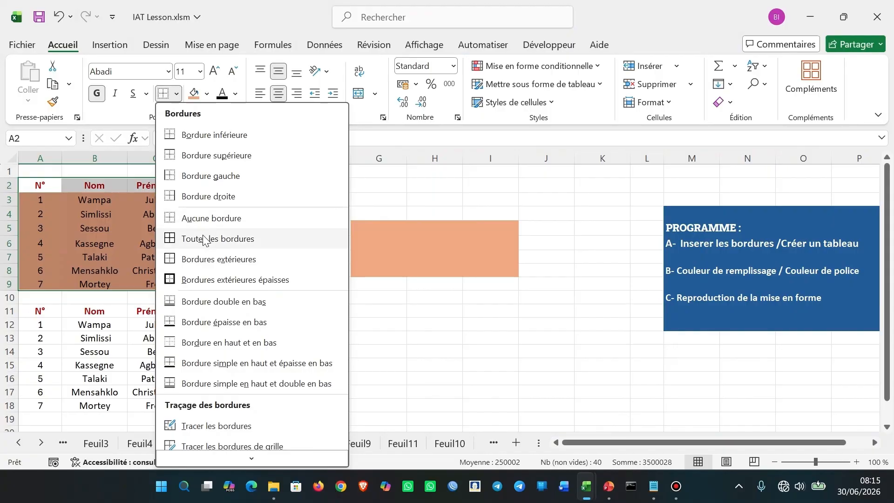
click(205, 238)
click(435, 357)
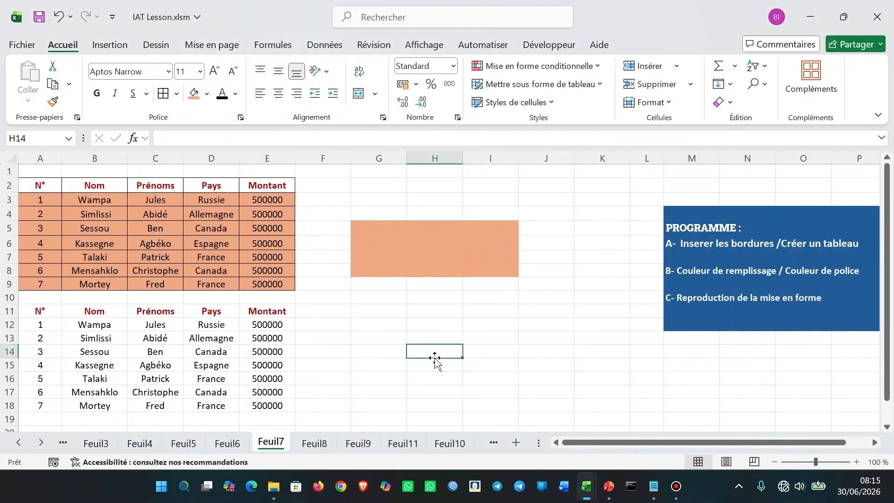
click(361, 324)
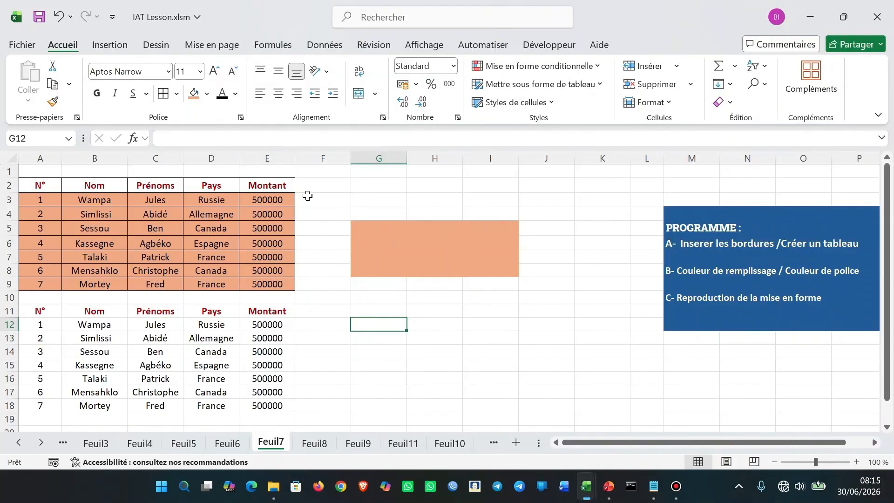
Step: Change the fill of the upper table's data rows, A3:E9, to medium-dark grey
click(53, 200)
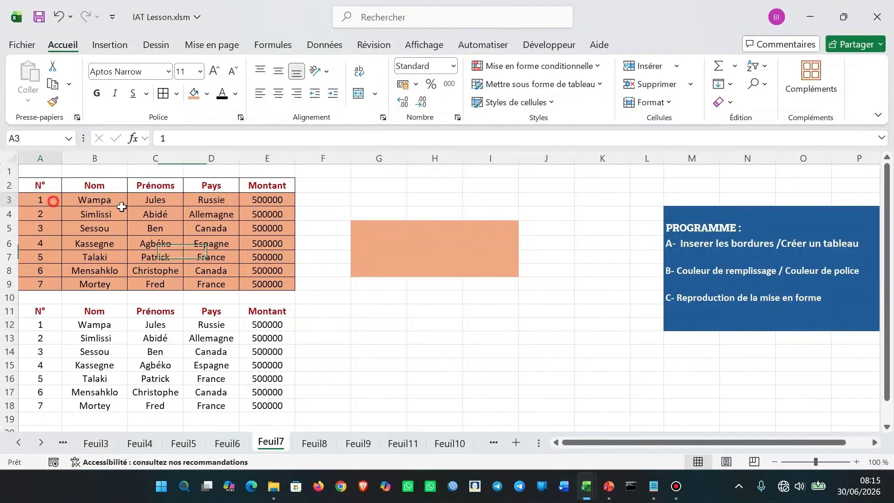
drag(121, 206, 263, 280)
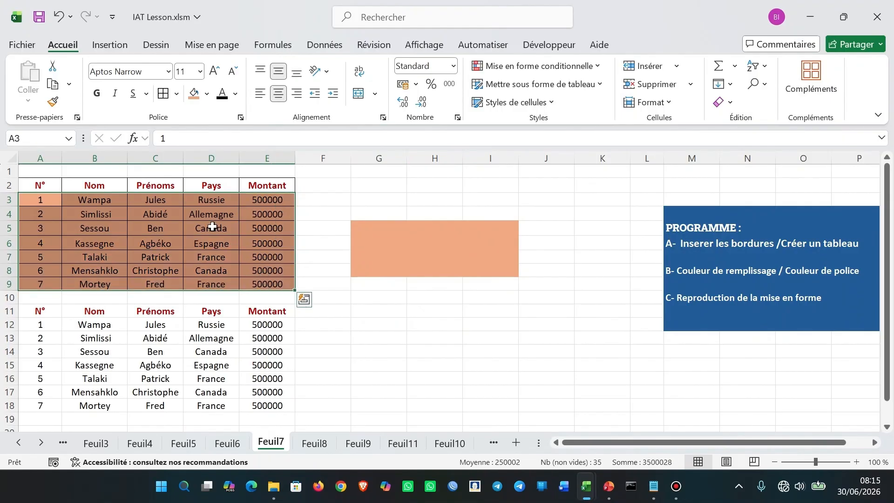
click(208, 95)
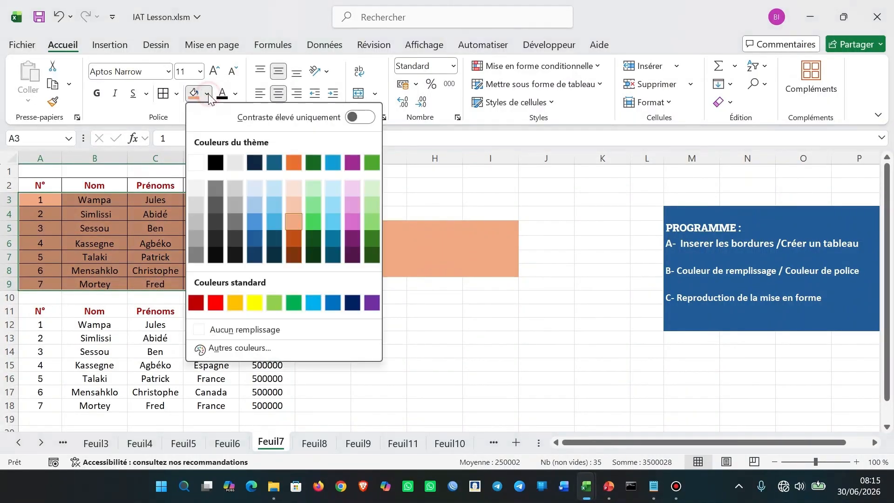
click(217, 189)
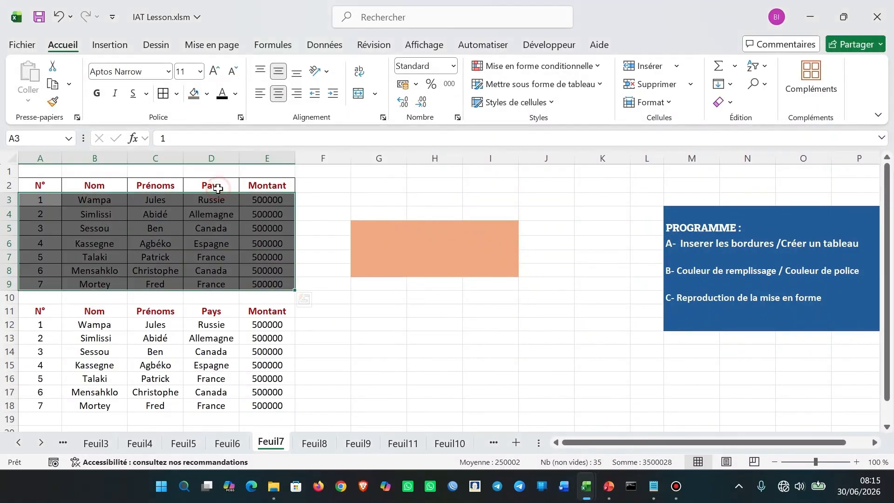
click(400, 343)
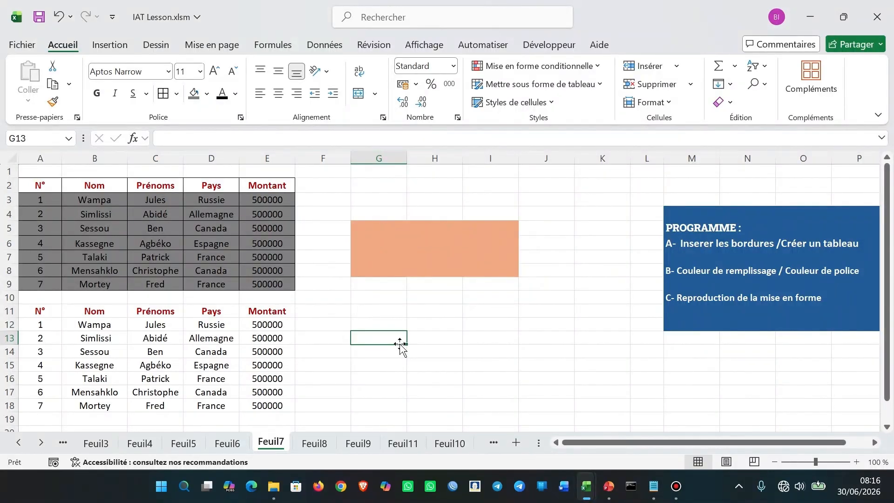
click(422, 360)
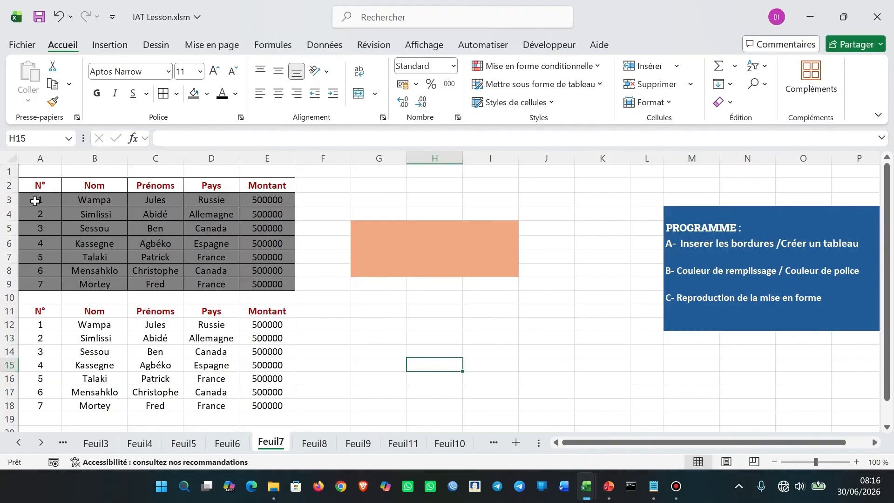
Step: Set the font colour to white in A3:E4 and in cell E9 of the upper table
drag(35, 201, 257, 218)
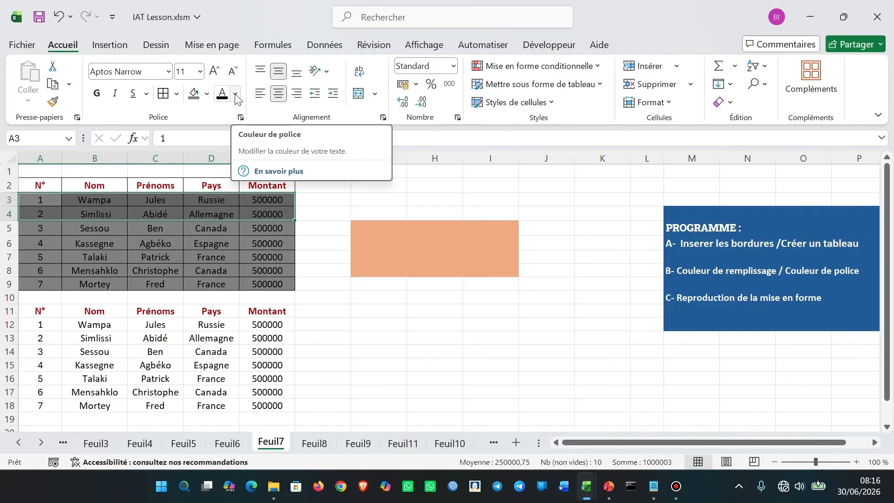
click(236, 95)
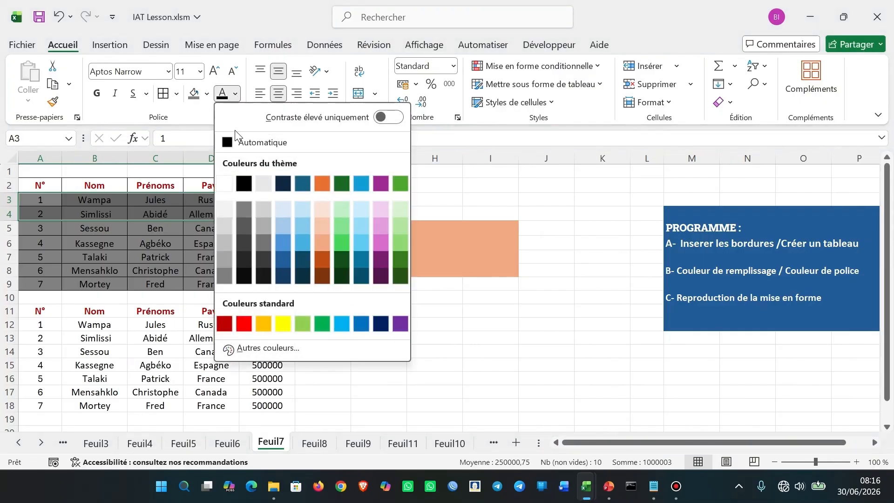
click(225, 185)
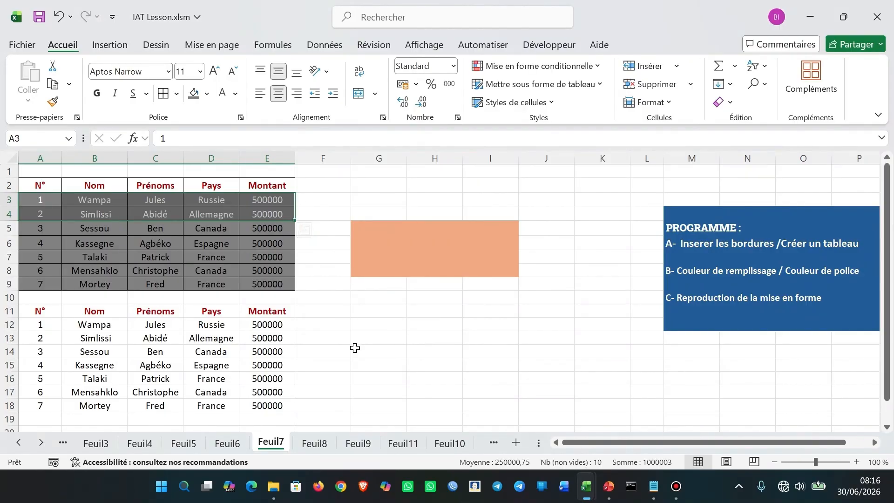
click(355, 348)
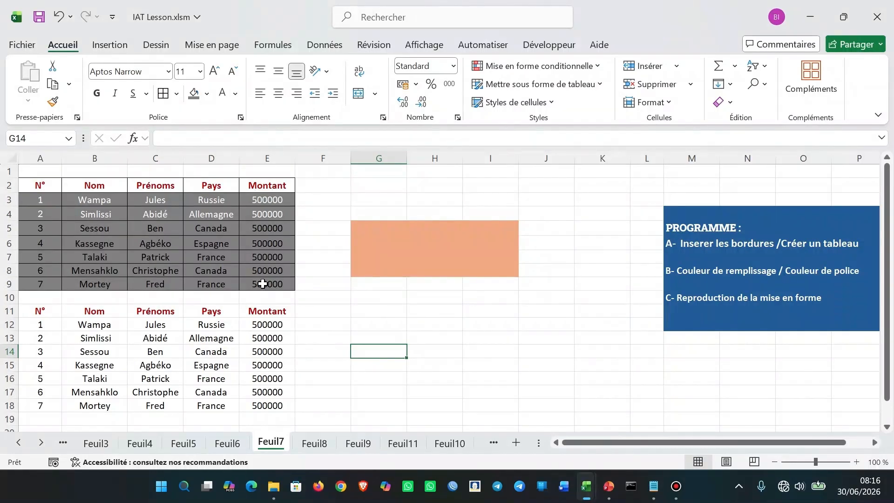
click(263, 283)
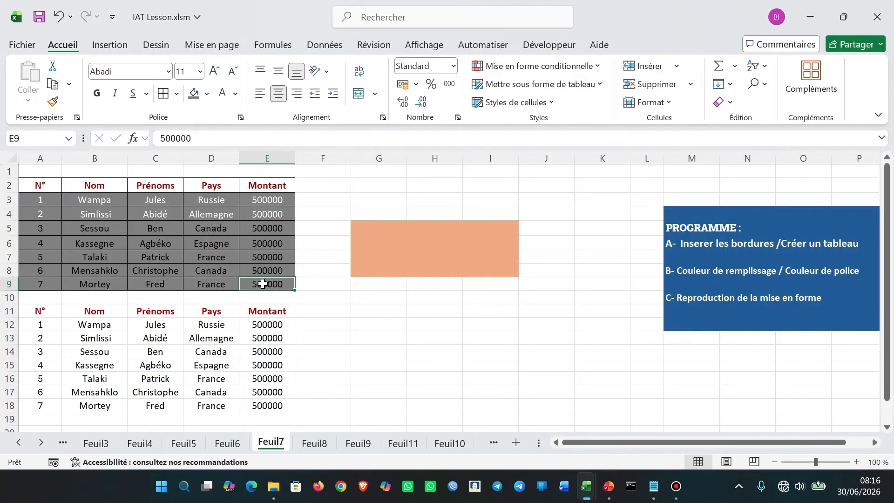
click(222, 93)
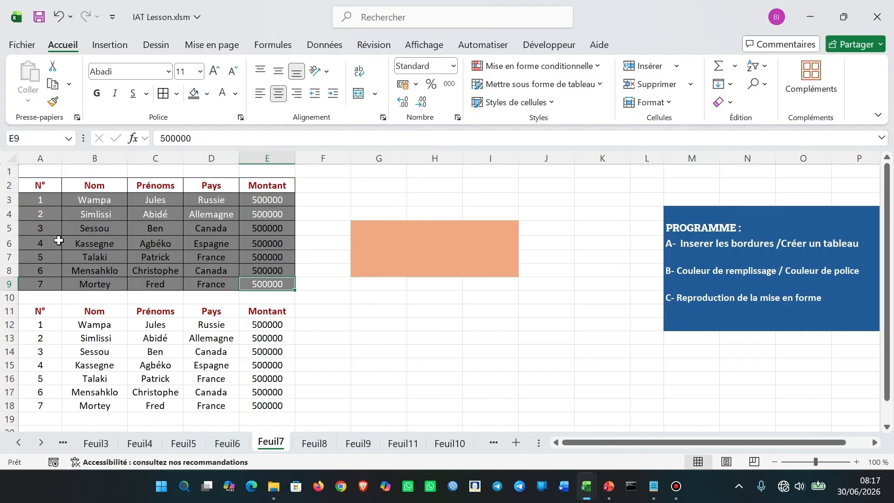
Step: Set the font colour of rows 5 and 6 of the upper table, A7:E8, to light green
drag(44, 255, 257, 268)
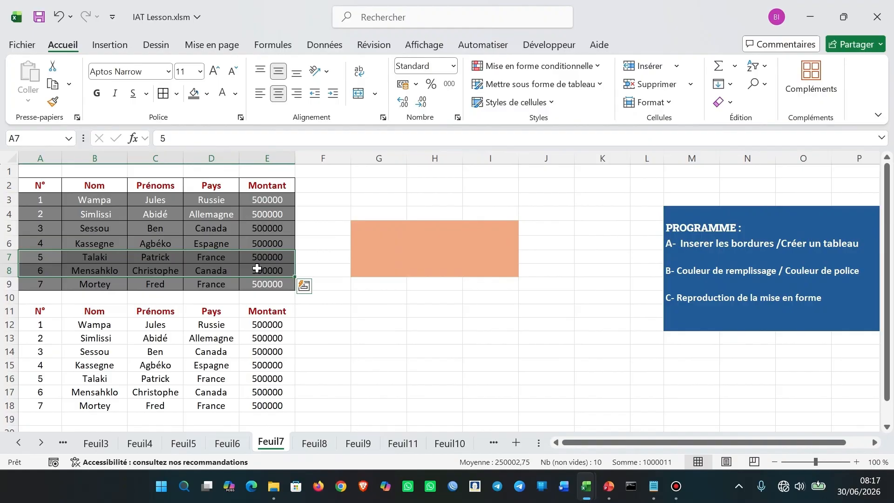
click(237, 95)
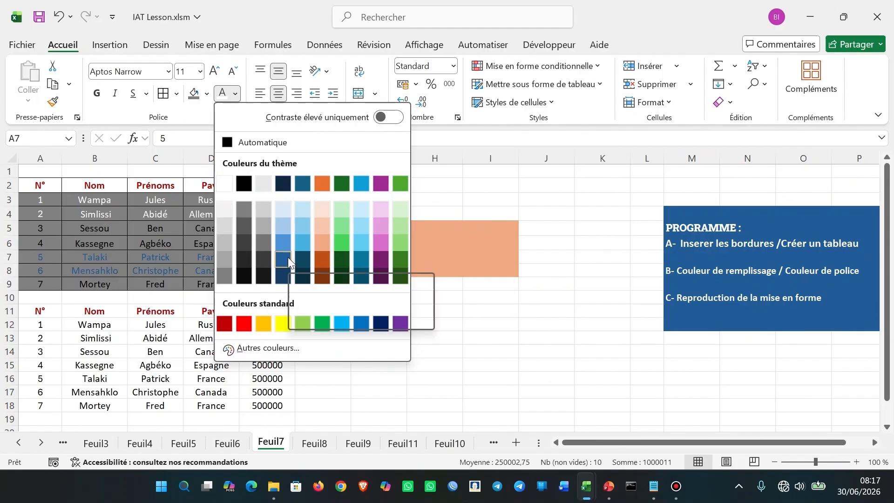
click(401, 244)
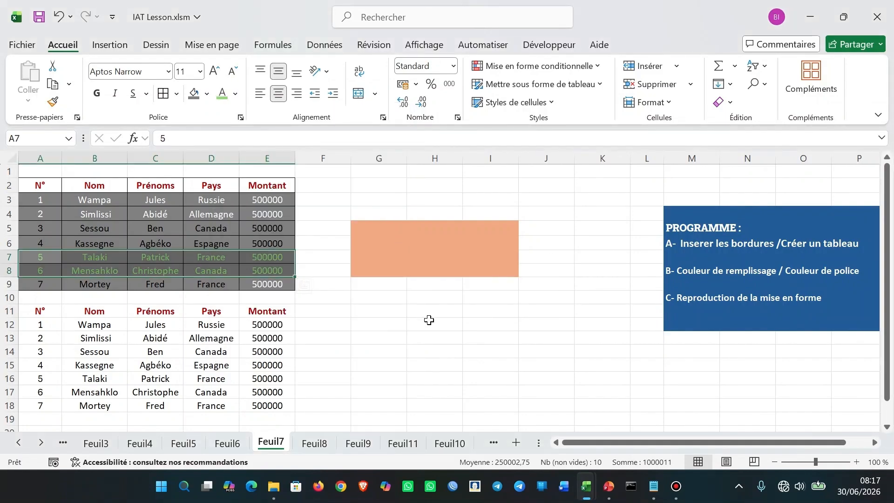
click(429, 335)
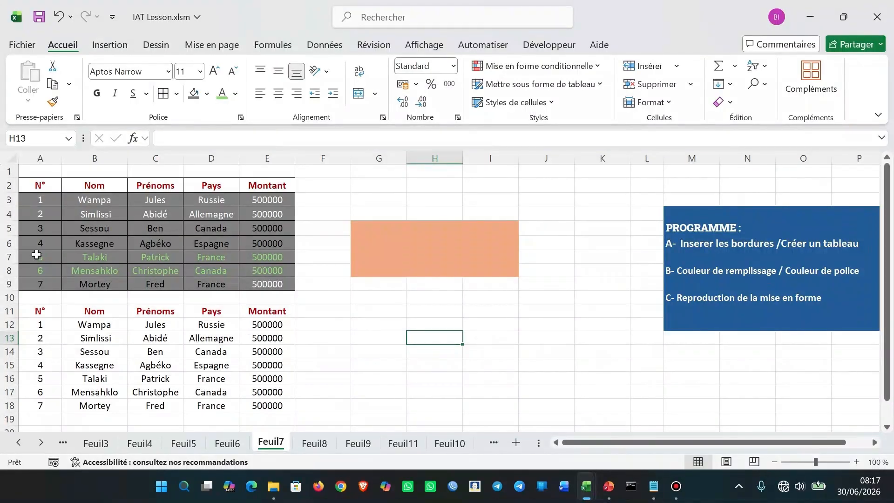
Step: Reset the font colour of rows 5 and 6 of the upper table, A7:E8, to automatic
drag(37, 255, 260, 277)
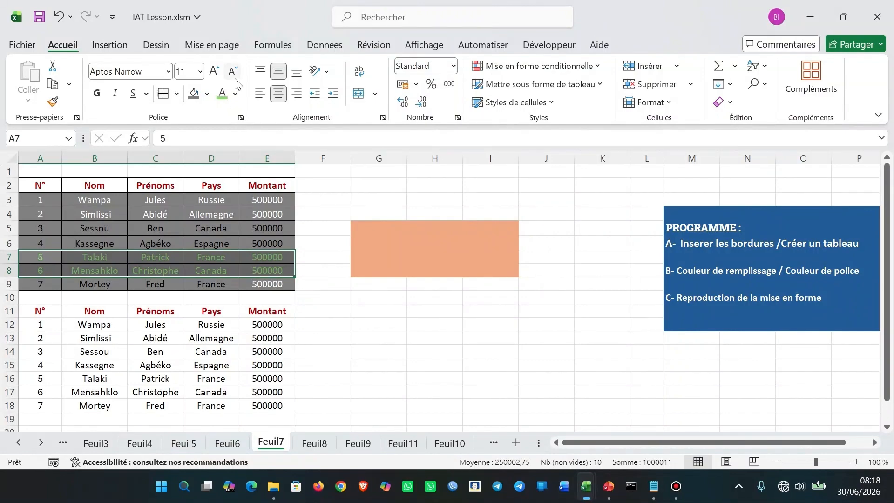
click(238, 93)
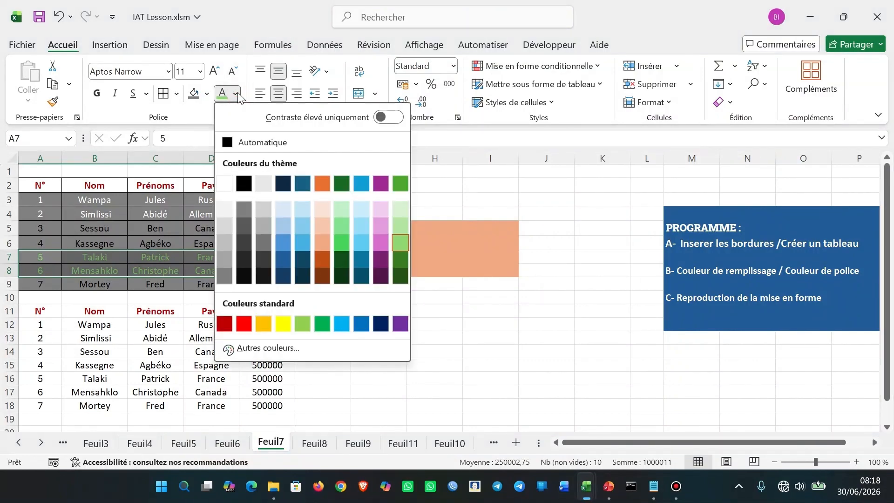
click(255, 145)
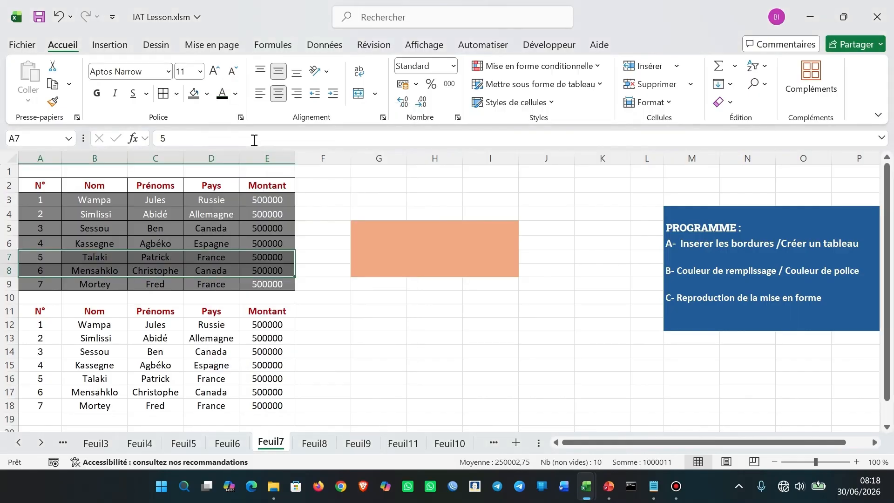
click(313, 273)
click(333, 309)
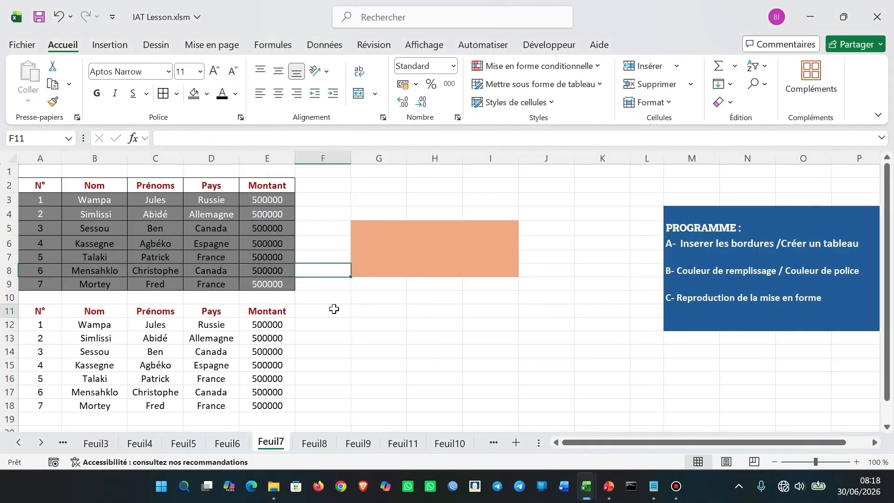
Step: Reset the font colour of cell E9 and range A3:E4 in the upper table to automatic black
click(275, 286)
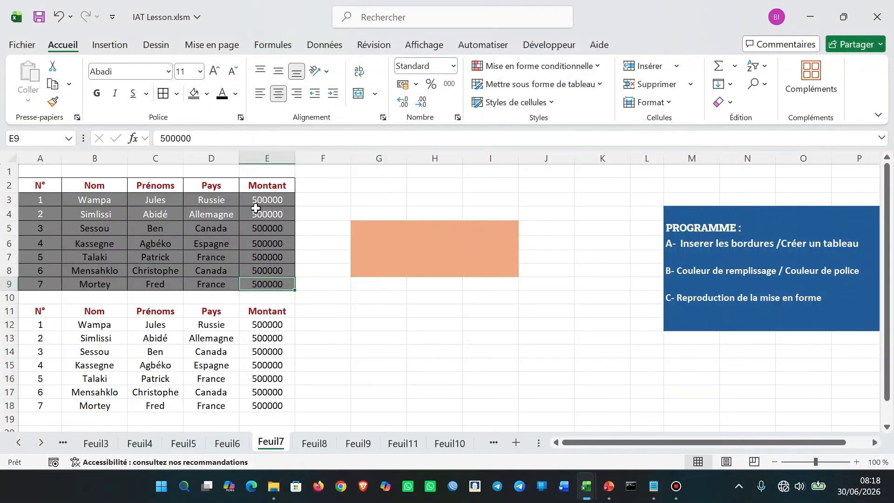
click(354, 320)
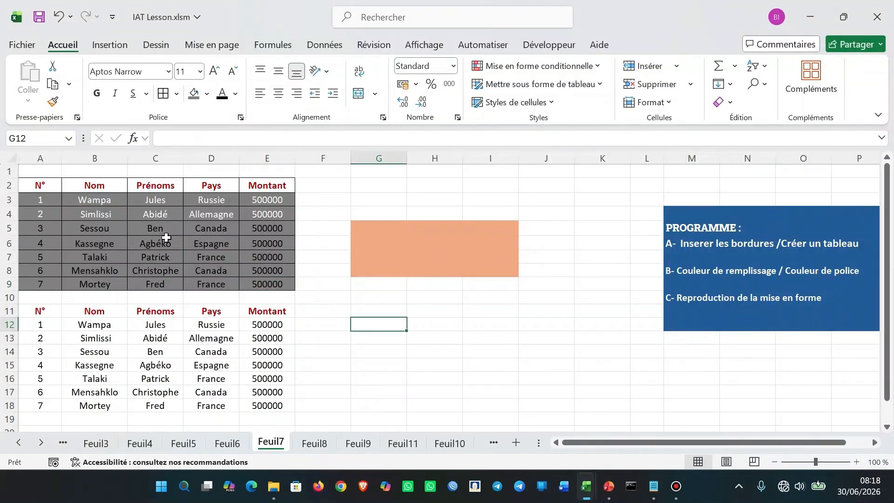
drag(35, 198, 257, 214)
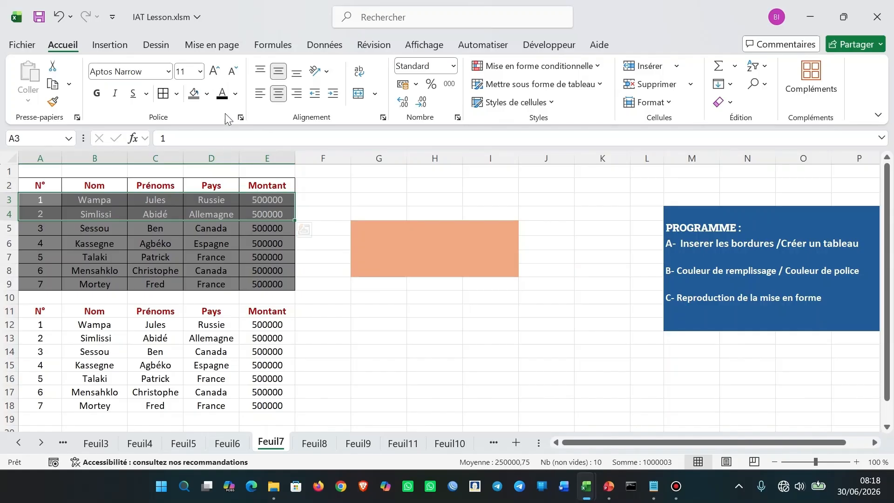
click(222, 99)
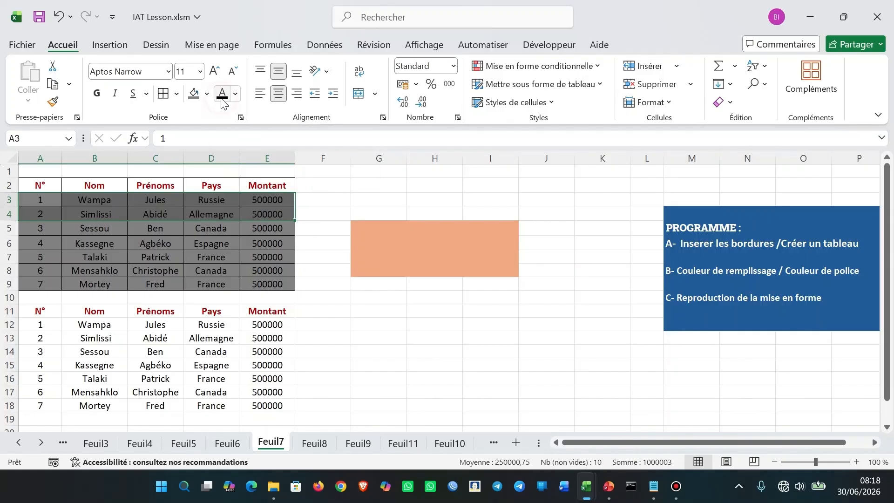
click(324, 297)
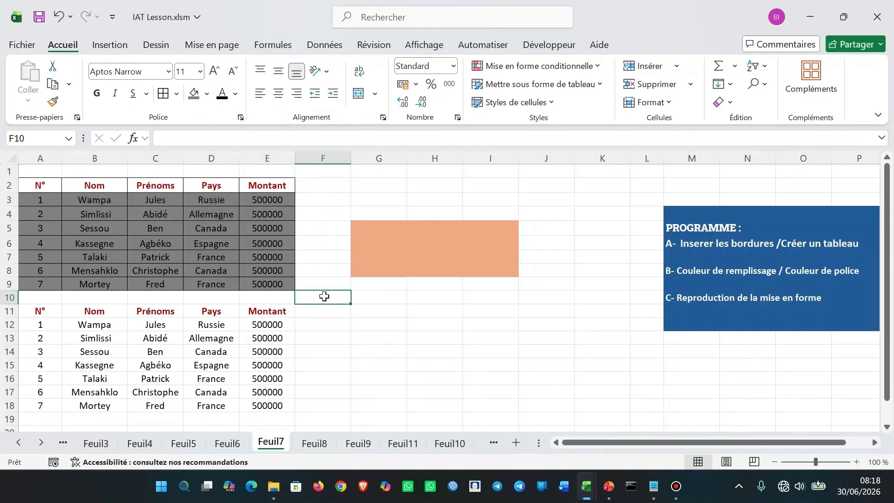
click(326, 282)
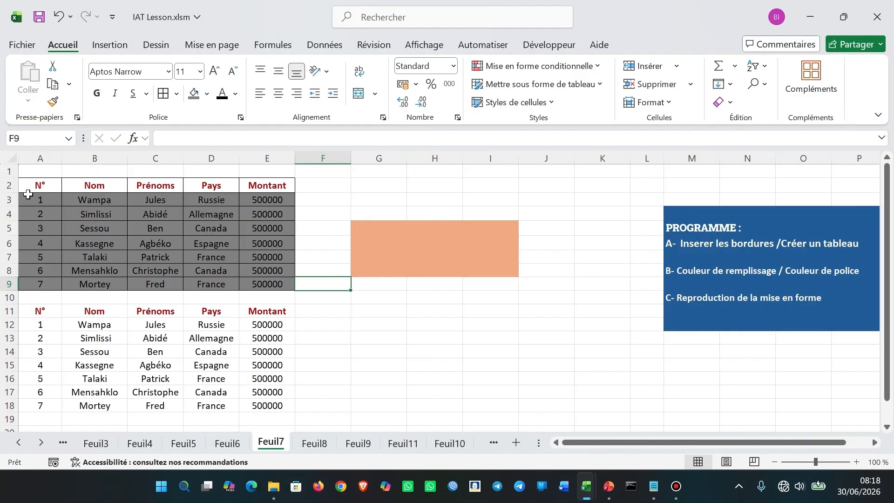
Step: Remove the fill colour from the upper table's data rows, A3:E9
drag(28, 196, 259, 280)
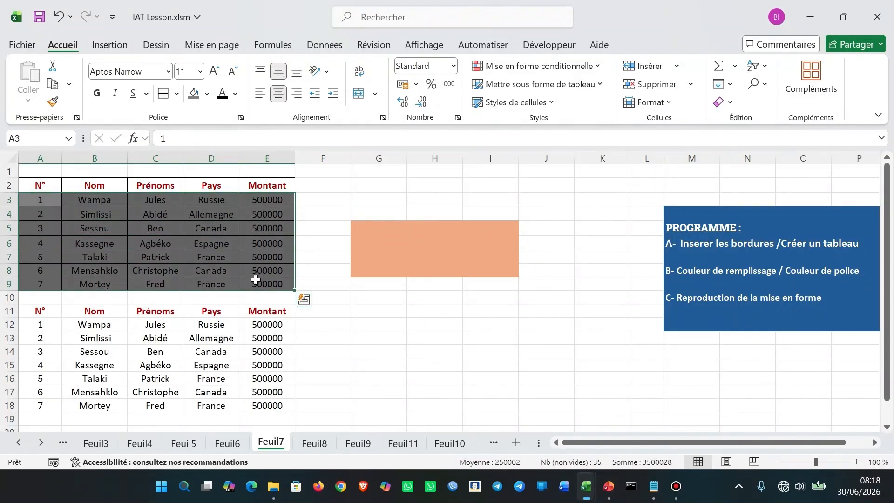
click(207, 94)
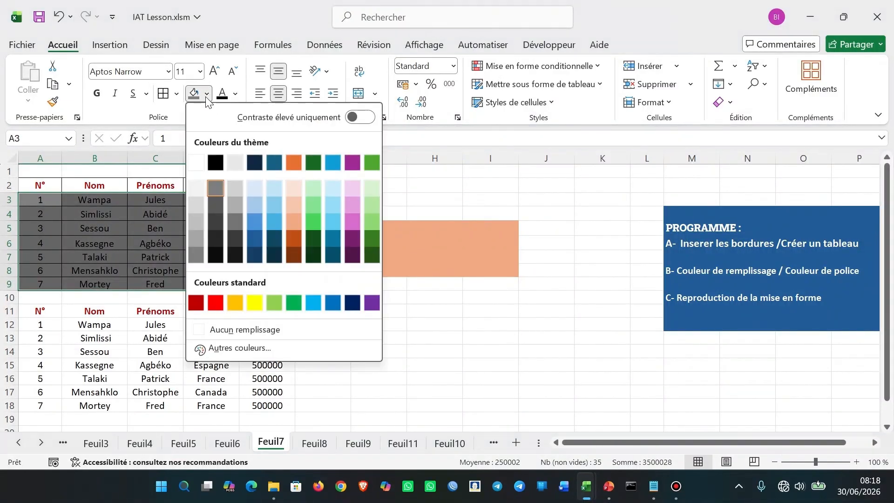
click(230, 330)
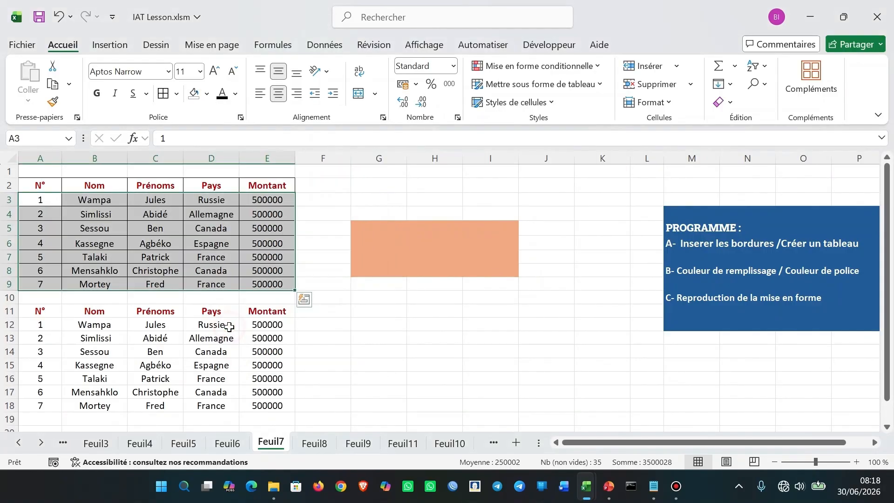
click(336, 340)
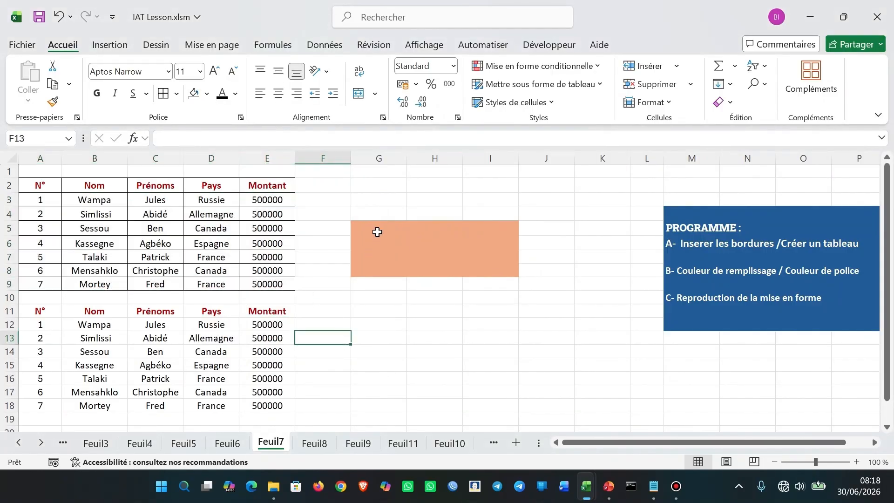
Step: Remove the orange fill from the block of empty cells G5:I8
drag(371, 224, 490, 271)
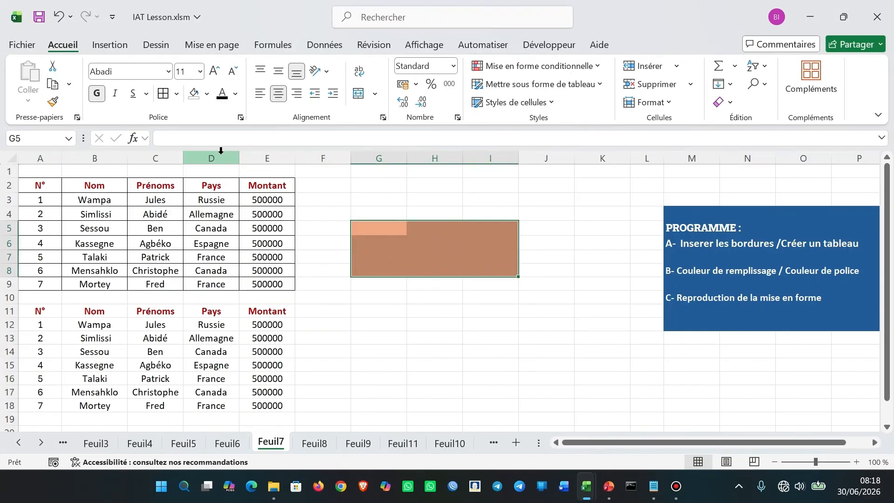
click(207, 93)
click(206, 93)
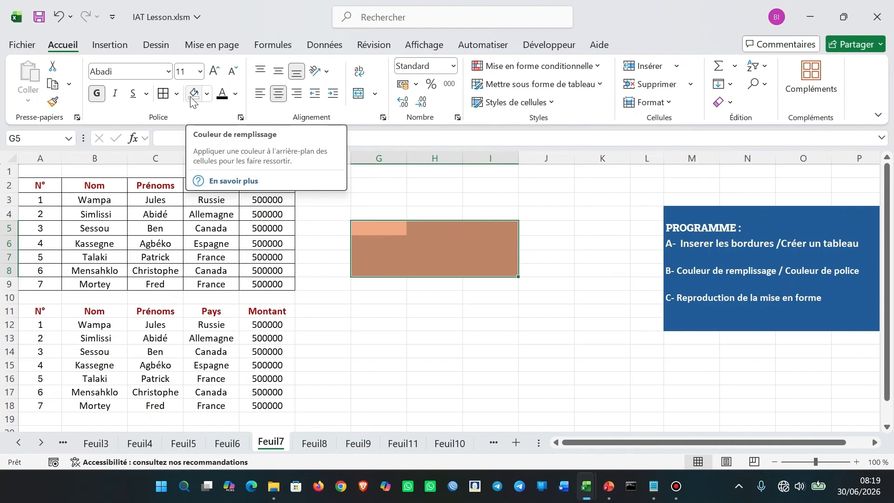
click(191, 99)
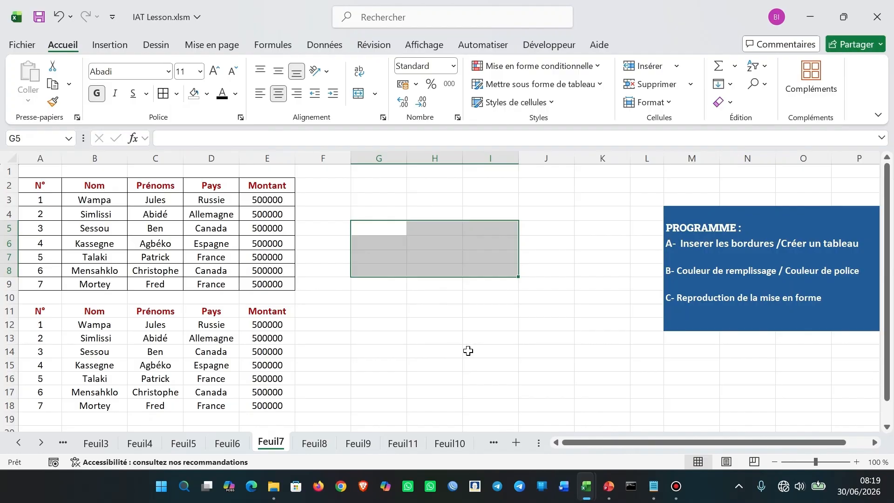
click(402, 345)
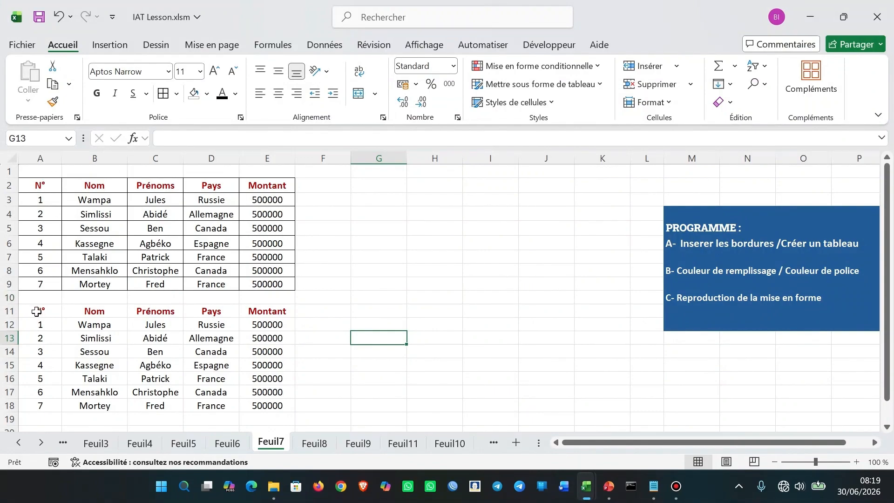
drag(36, 311, 266, 405)
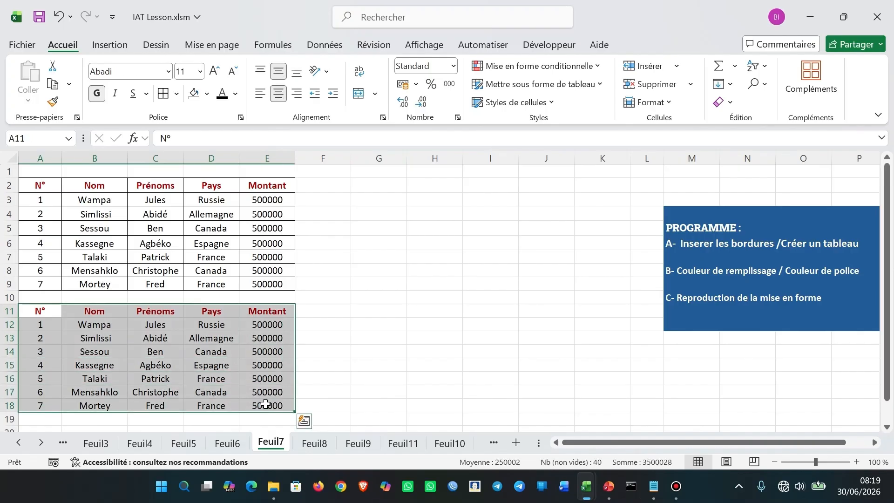
click(341, 337)
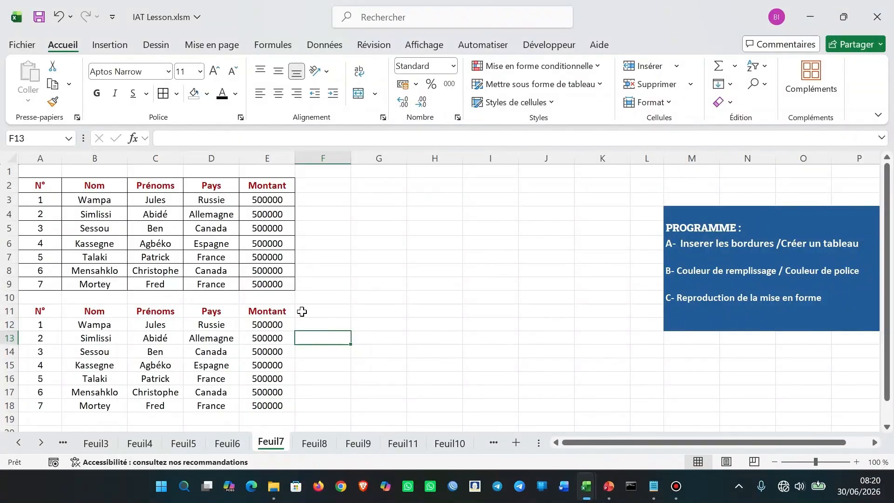
Step: Enter the text "Excel" in cell H8
click(445, 273)
text(E)
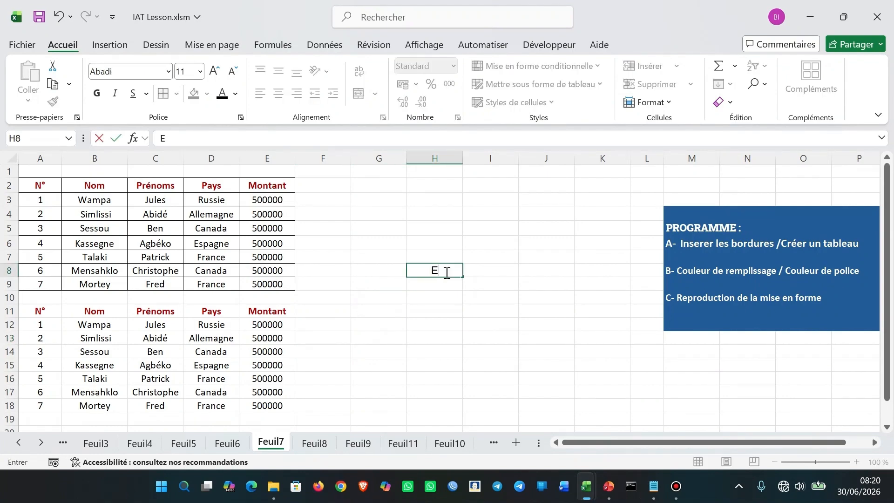
text(xcel)
click(422, 315)
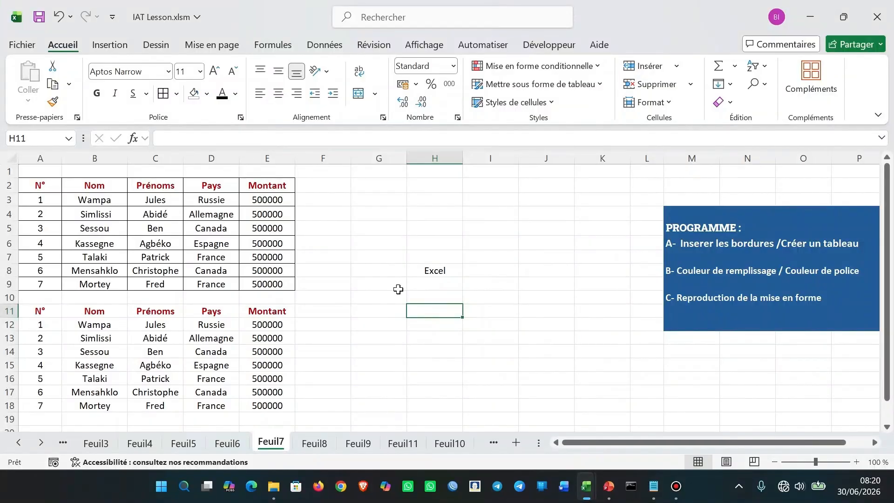
Step: Copy the formatting of the lower table's Montant header, E11, onto the "Excel" cell H8 with Format Painter
click(433, 270)
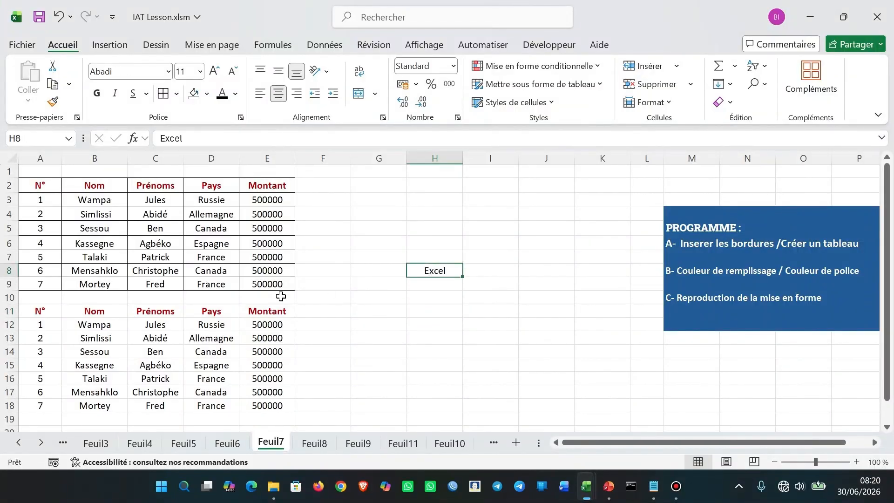
click(263, 311)
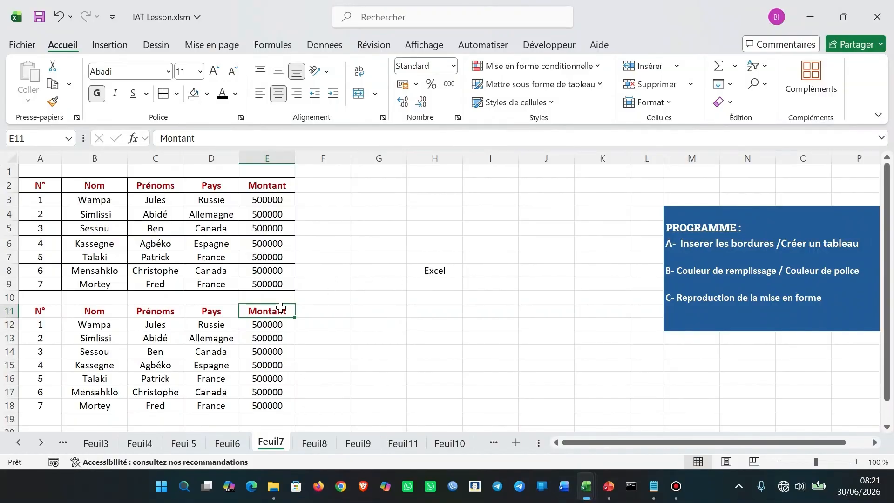
click(53, 103)
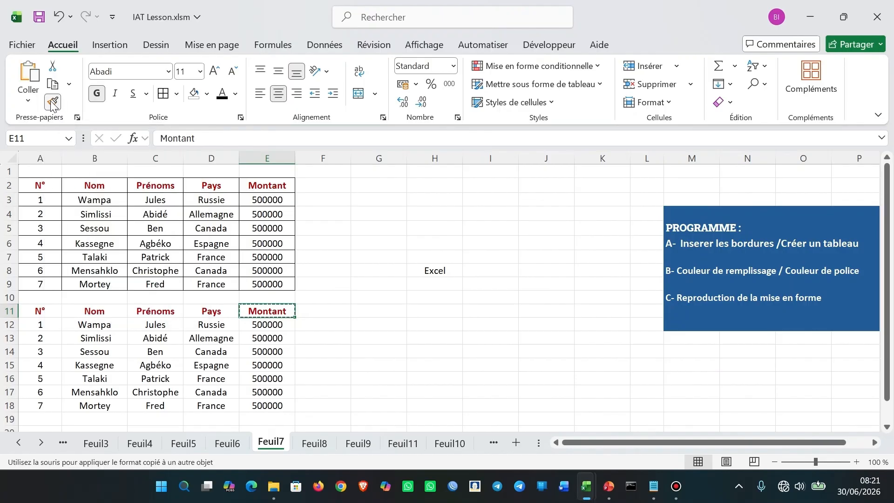
click(424, 269)
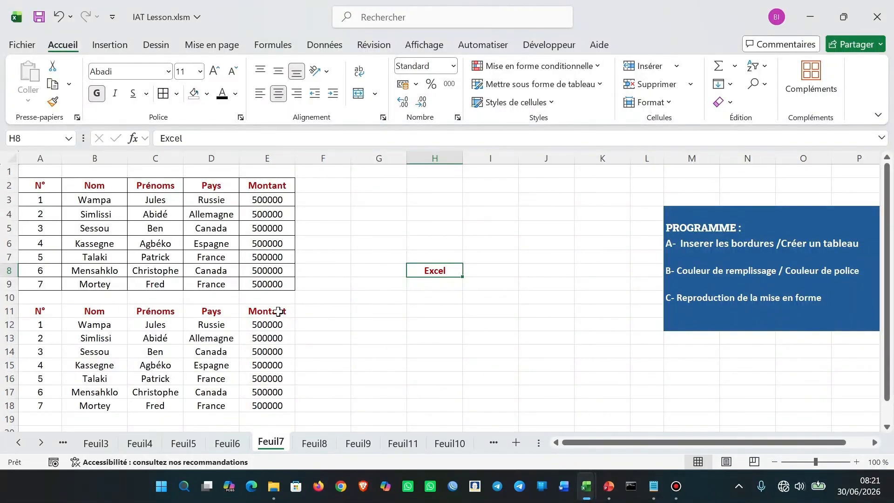
Step: Enter the text "Tableur" in cell H5
click(278, 312)
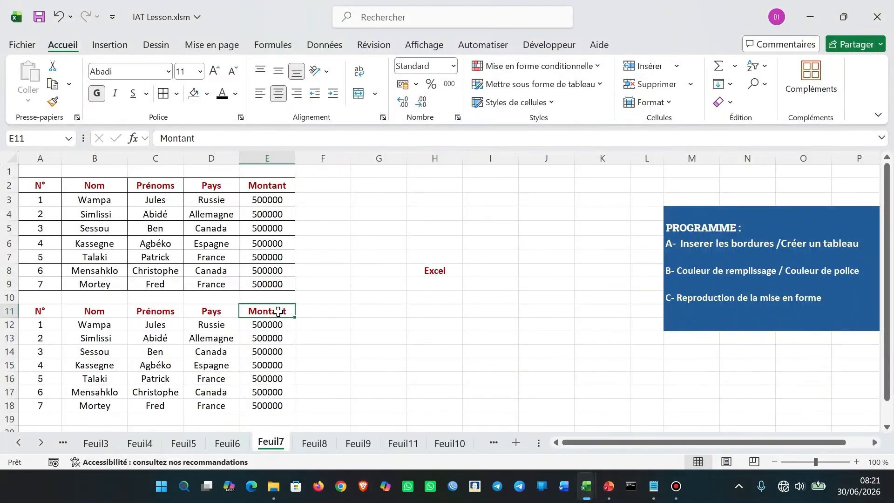
click(436, 227)
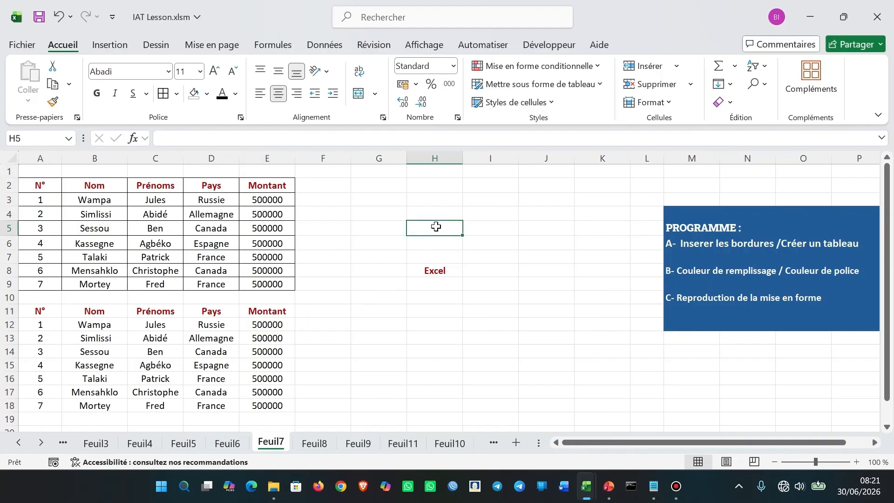
text(Table)
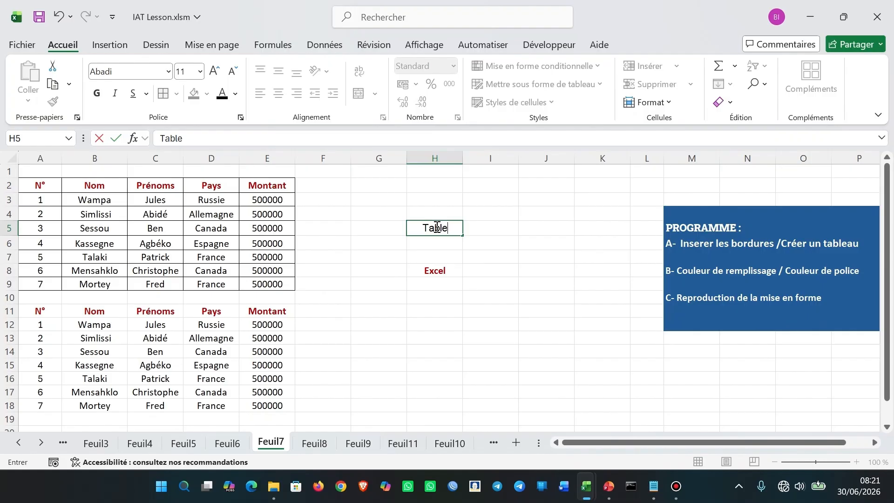
text(ur)
key(Return)
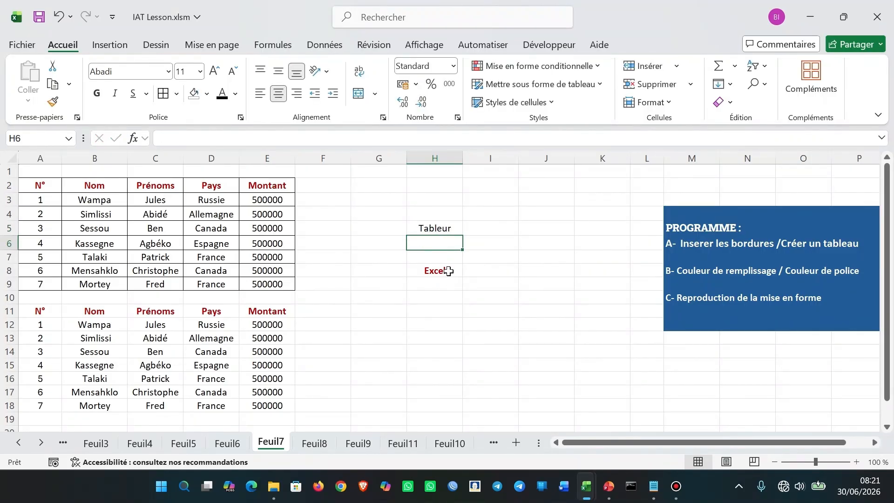
Step: Copy the formatting of the "Excel" cell H8 onto the "Tableur" cell H5 with Format Painter
click(448, 272)
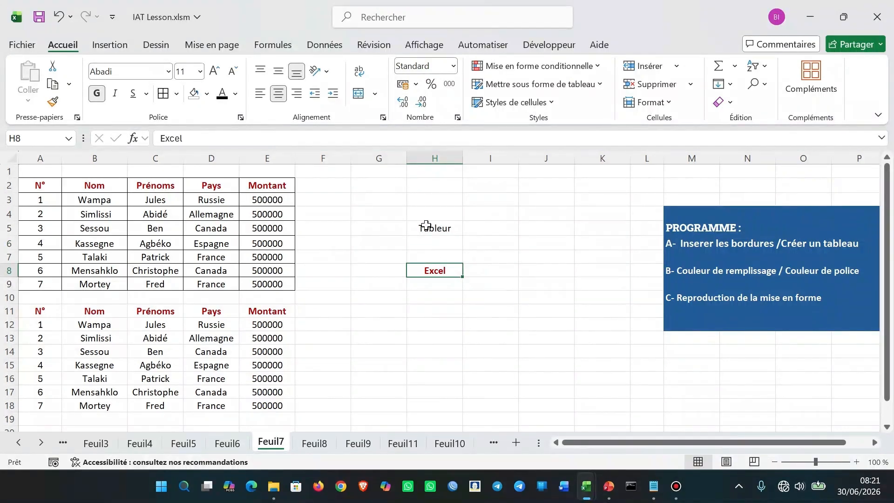
click(54, 102)
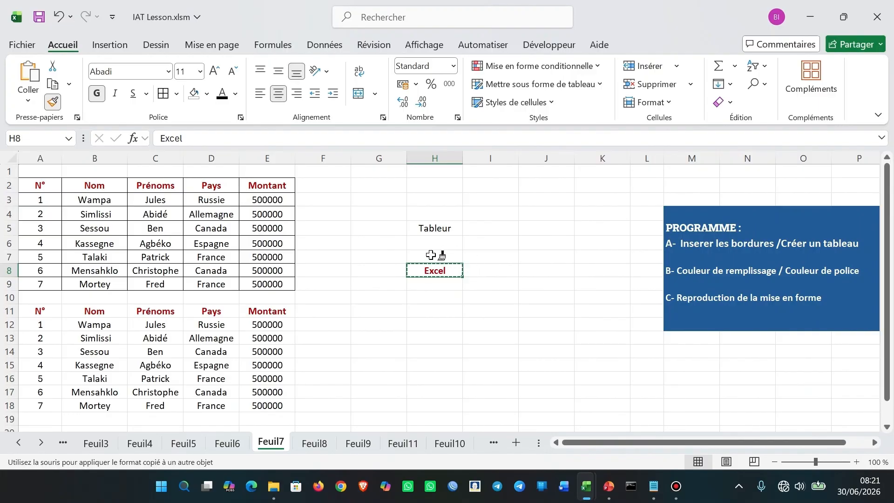
click(433, 227)
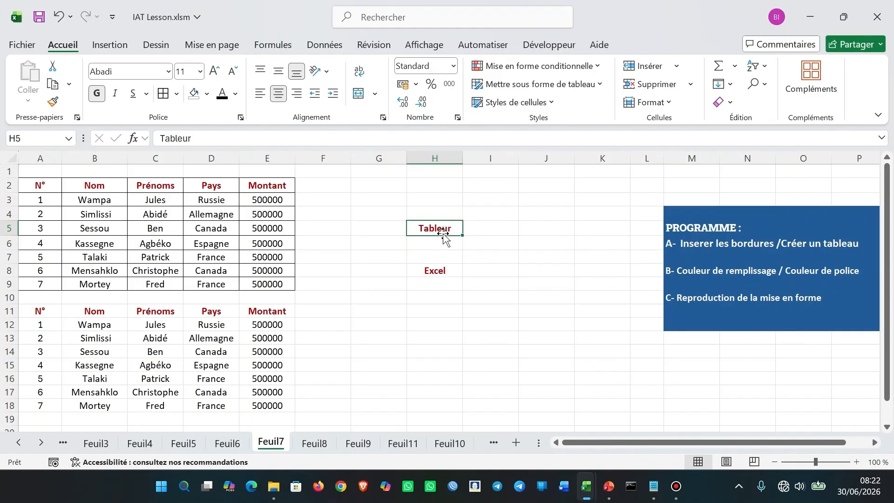
click(436, 272)
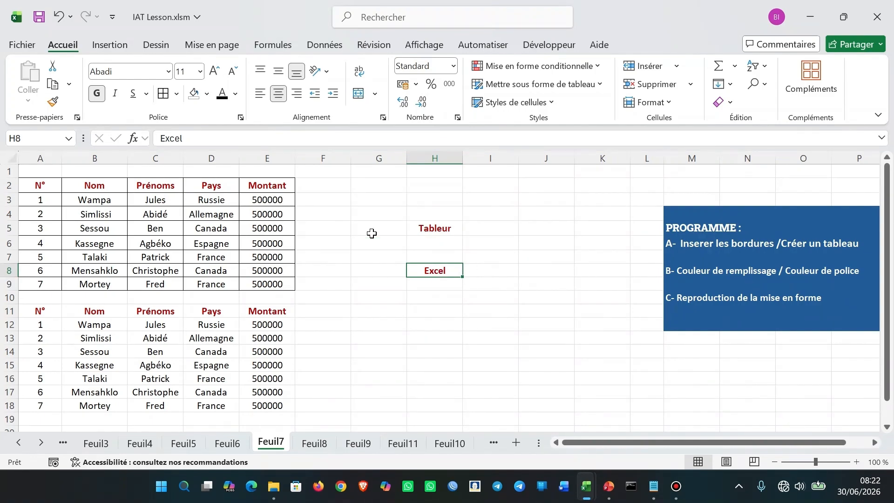
click(147, 312)
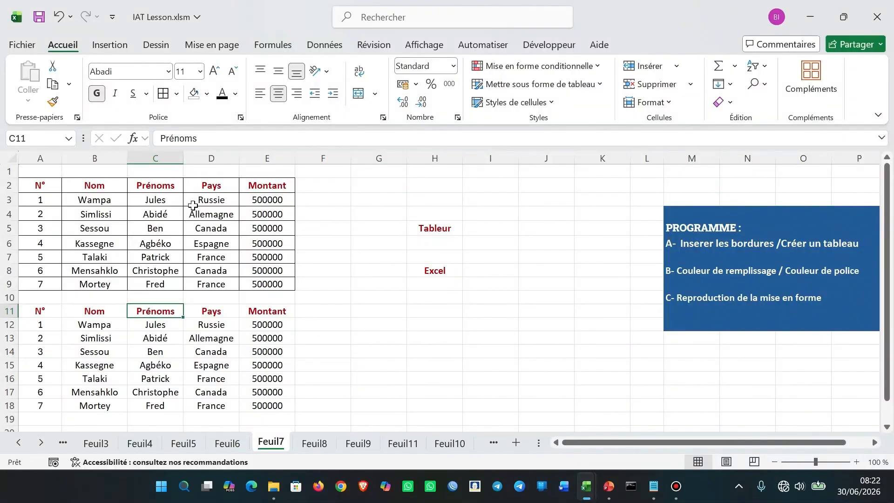
Step: Pick up the lower table's Prénoms header, C11, with Format Painter and paste both its text and formatting into cell I11
click(52, 103)
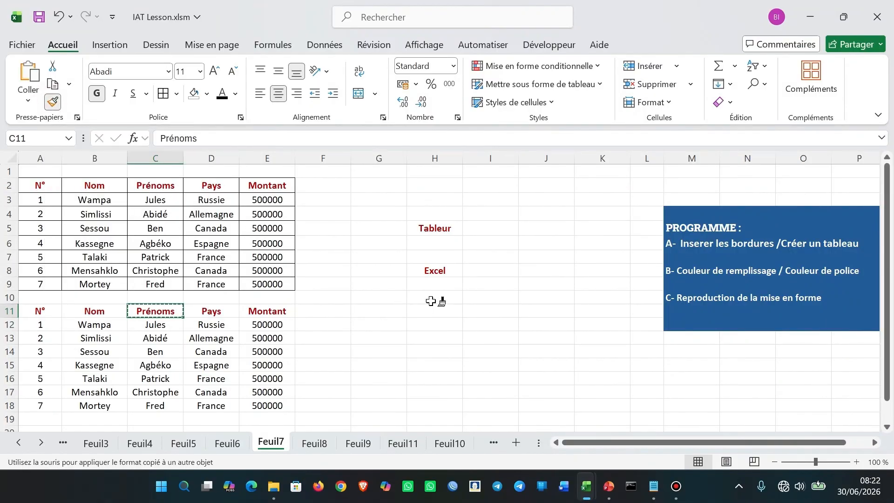
click(487, 311)
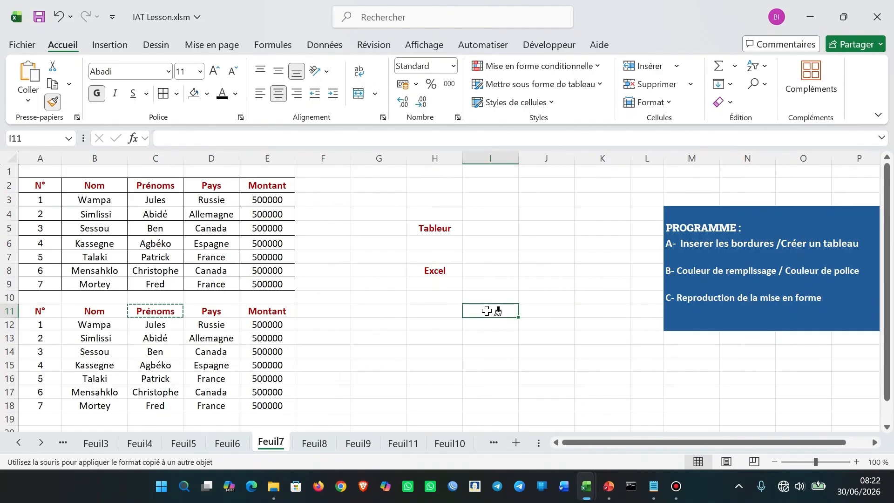
key(ctrl+v)
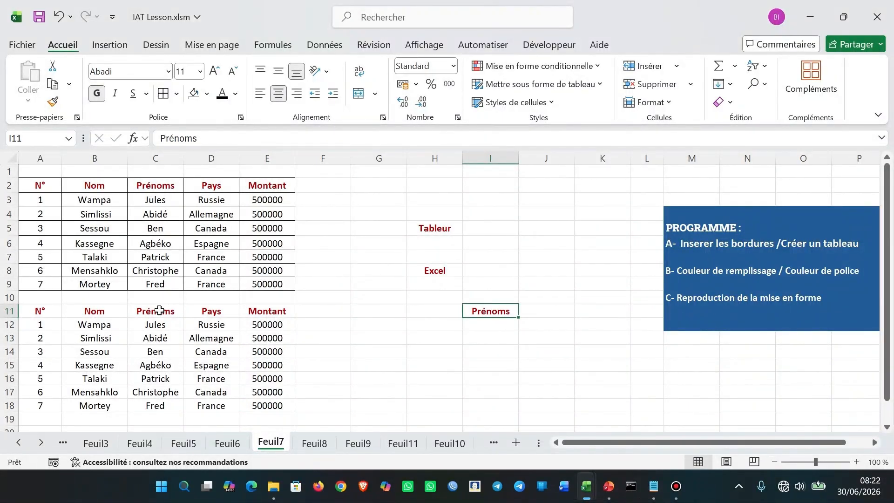
click(159, 310)
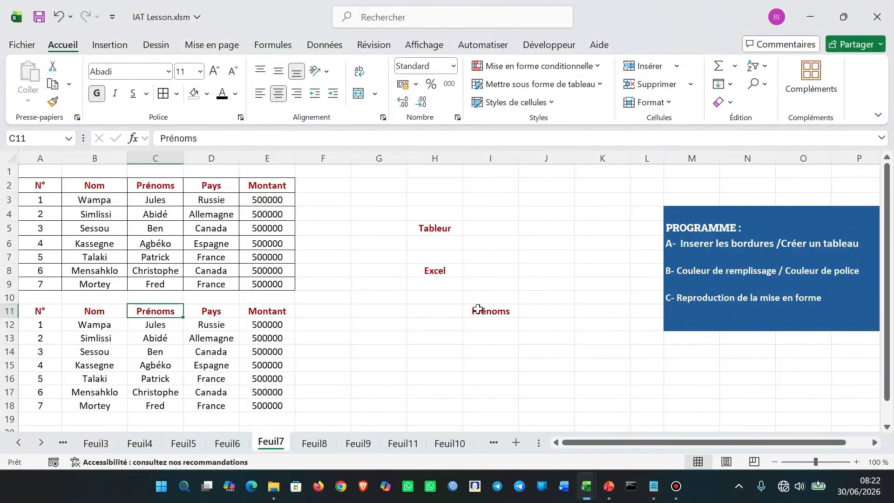
click(498, 311)
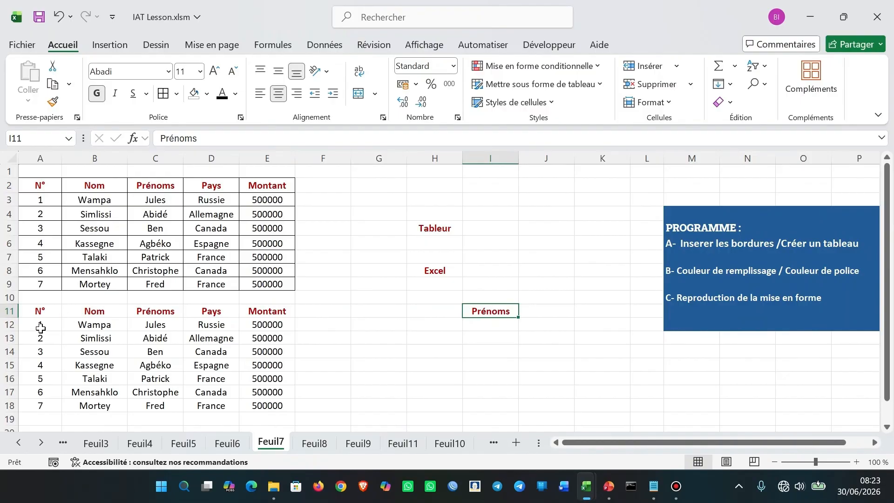
Step: Pick up the lower table's first data row, A12:E12, with Format Painter and paste its content and formatting into G13:K13
drag(38, 323, 256, 329)
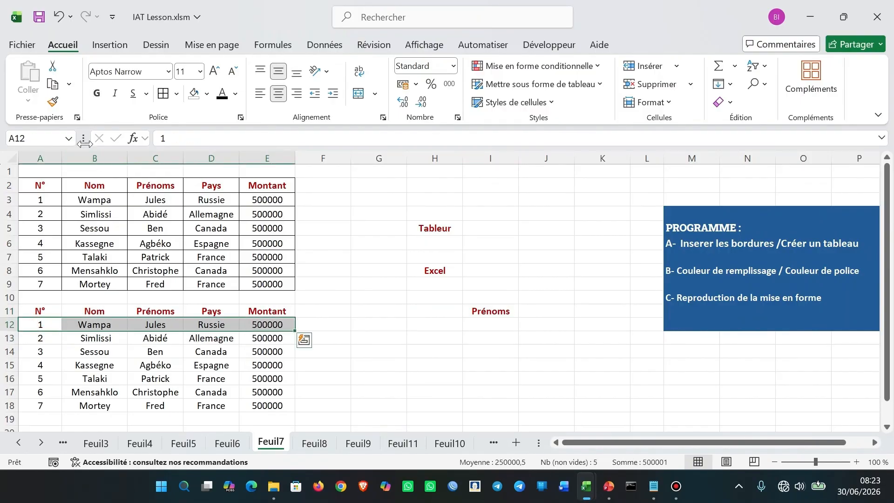
click(53, 101)
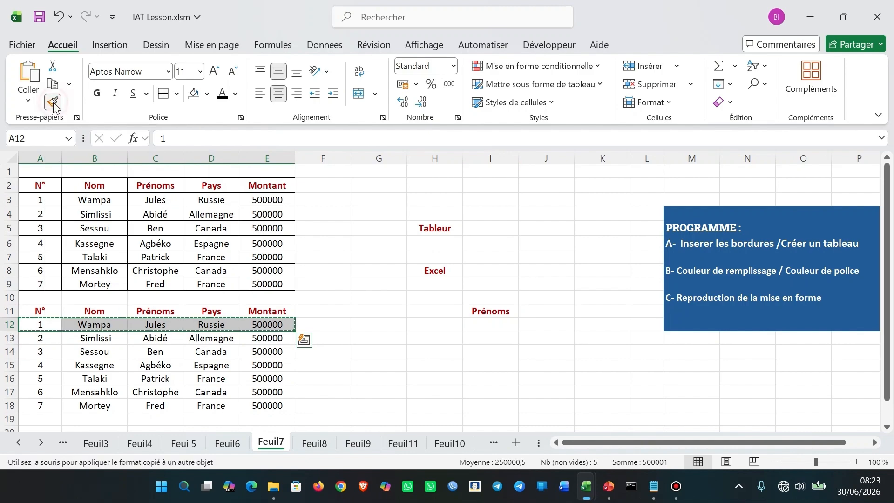
click(371, 337)
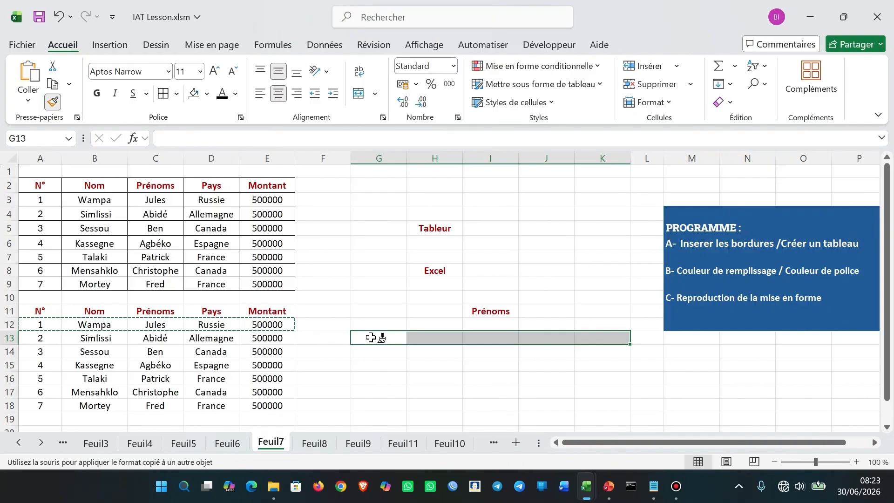
key(ctrl+v)
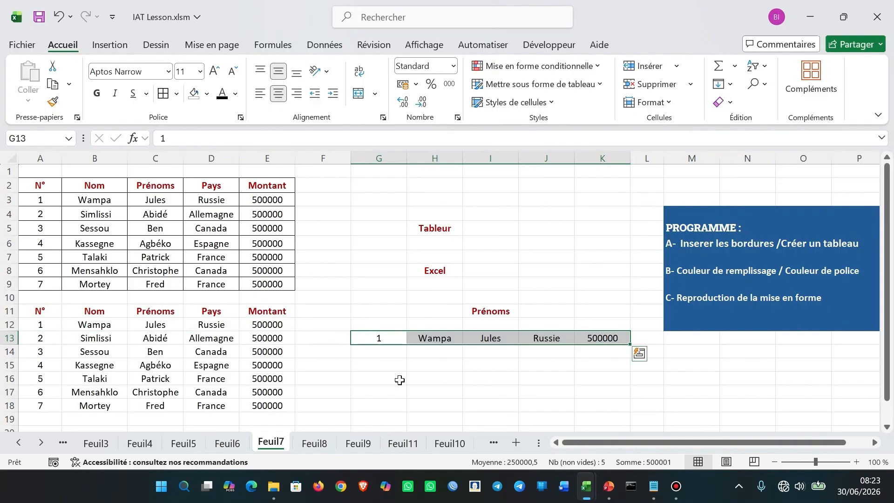
click(399, 380)
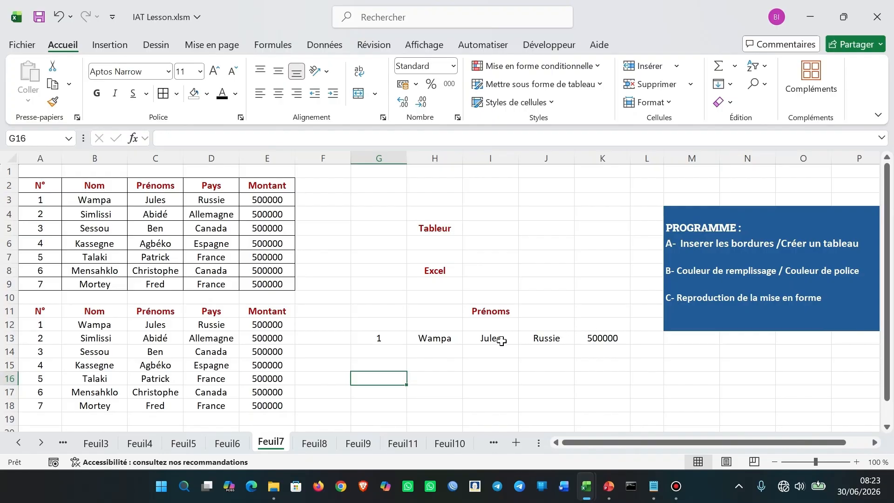
Step: Clear the contents of the pasted row in cells G13:K13
key(BackSpace)
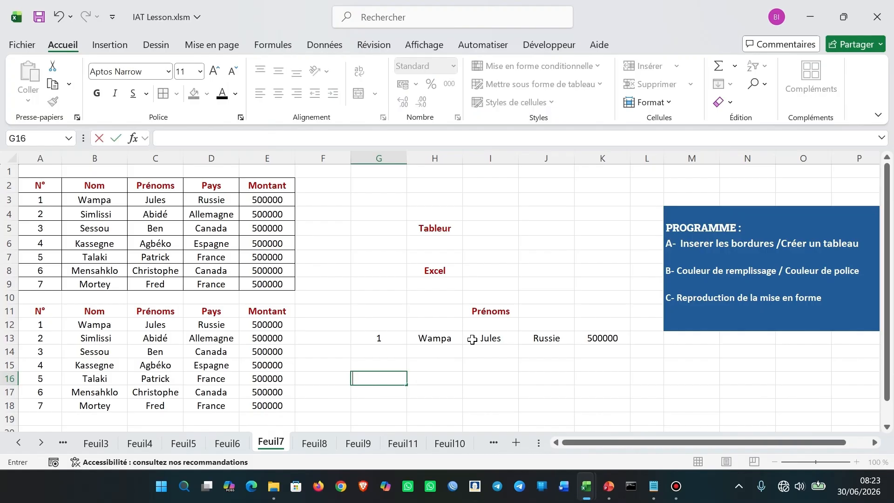
click(428, 337)
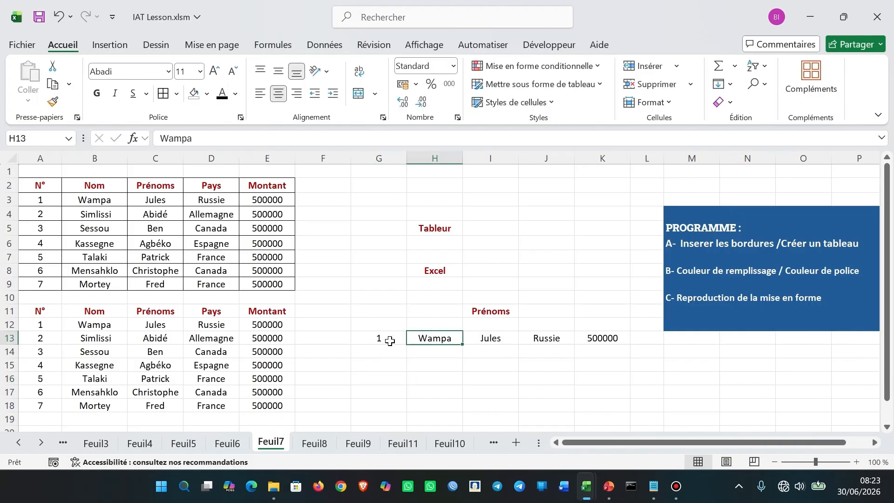
click(396, 338)
drag(432, 342, 599, 339)
right_click(599, 339)
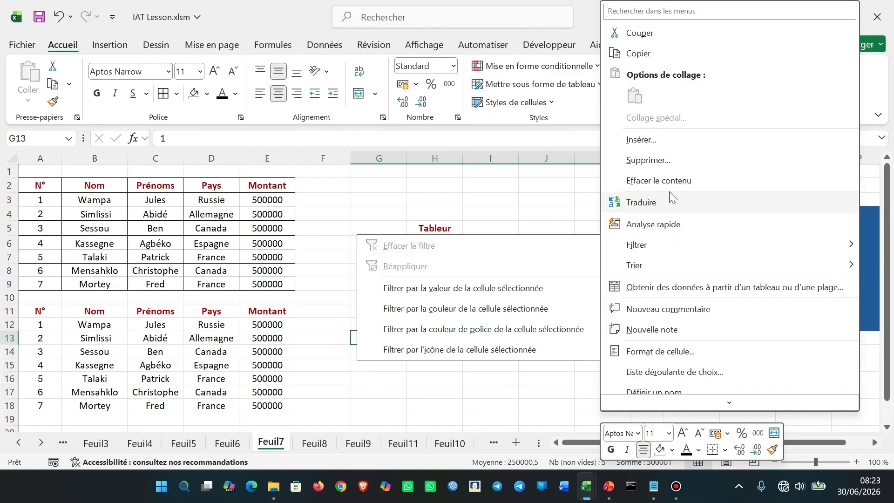
key(Escape)
key(Delete)
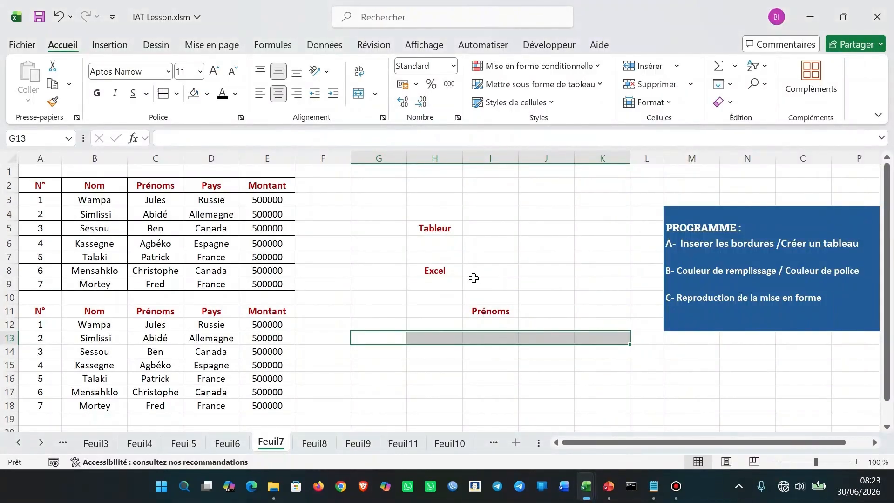
Step: Clear the contents of range G4:J12, which holds the Tableur, Excel and Prénoms sample cells
drag(388, 209, 526, 319)
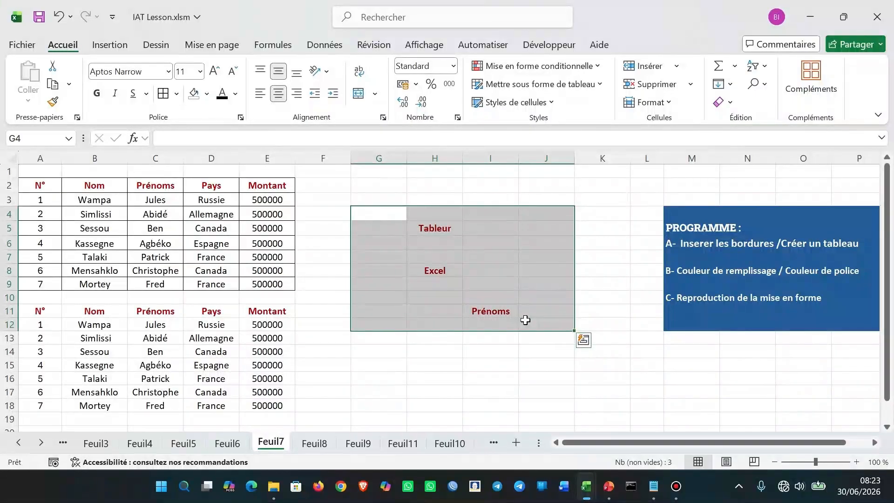
right_click(525, 320)
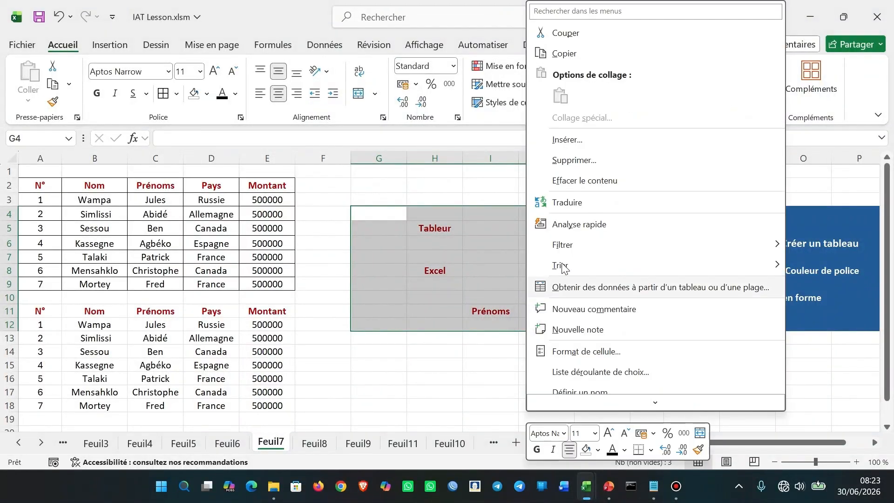
click(597, 186)
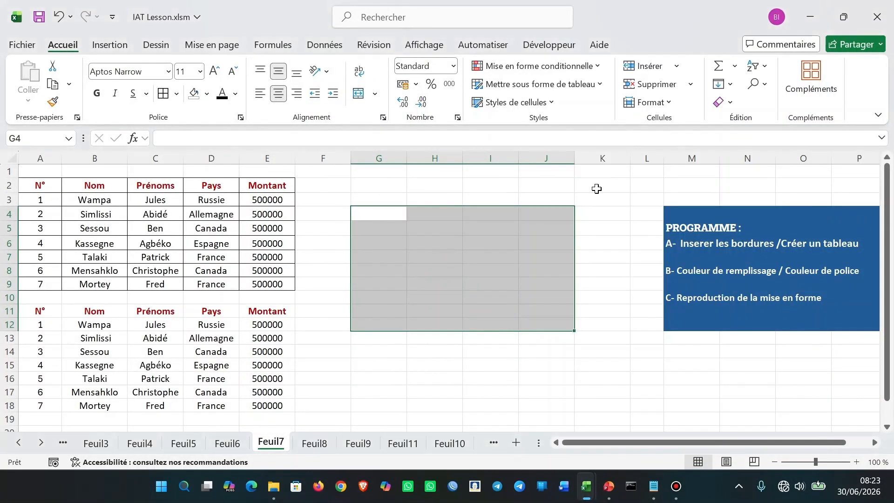
click(447, 266)
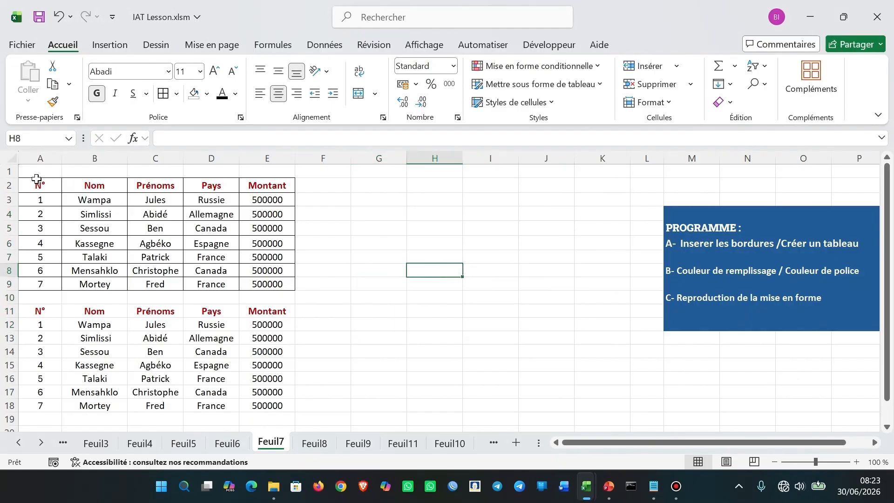
Step: Pick up the upper bordered table, A2:E9, with Format Painter and paste its formatting and content into a new table starting at G3
drag(36, 182, 257, 280)
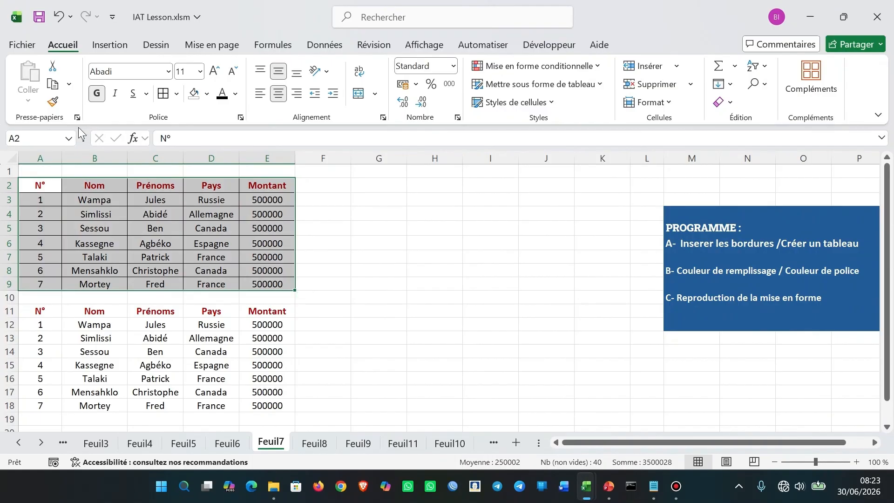
click(55, 104)
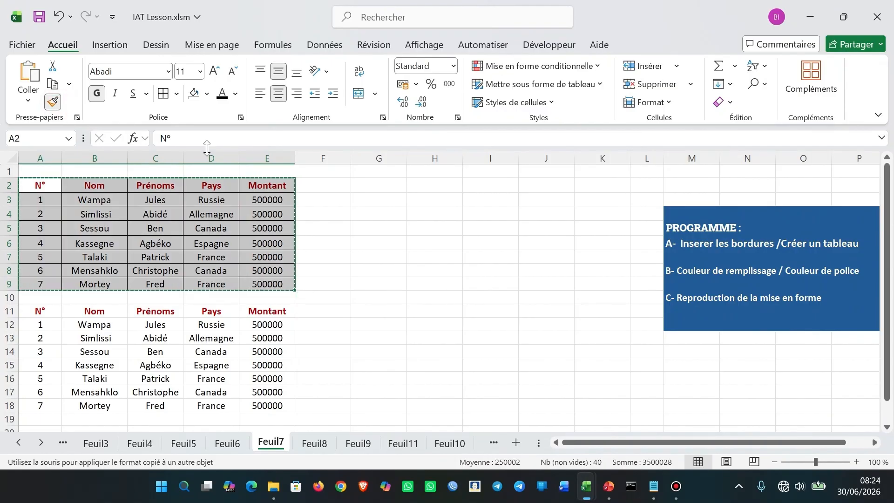
click(362, 200)
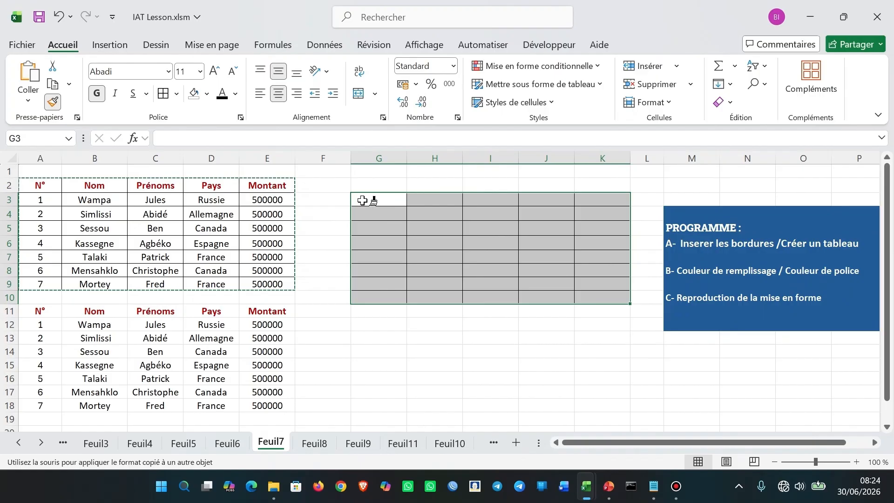
key(ctrl+v)
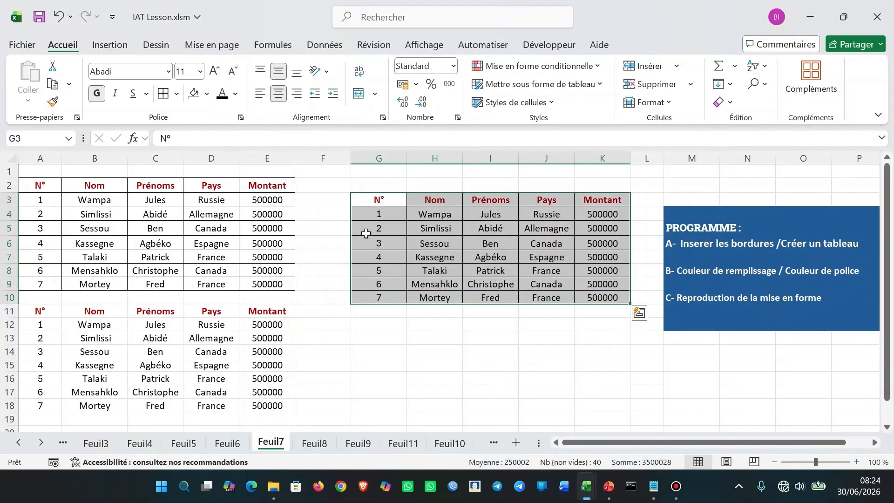
click(402, 363)
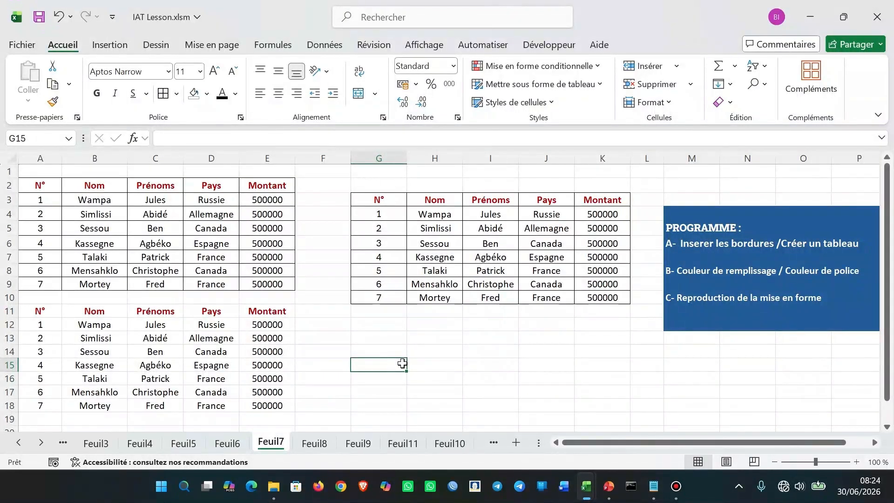
click(502, 371)
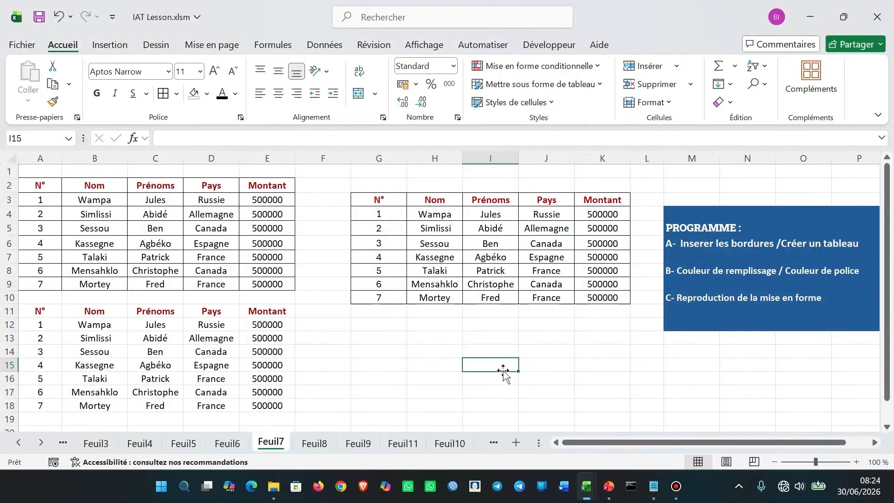
Step: Enter the text "Insertion" in cell H14
click(417, 355)
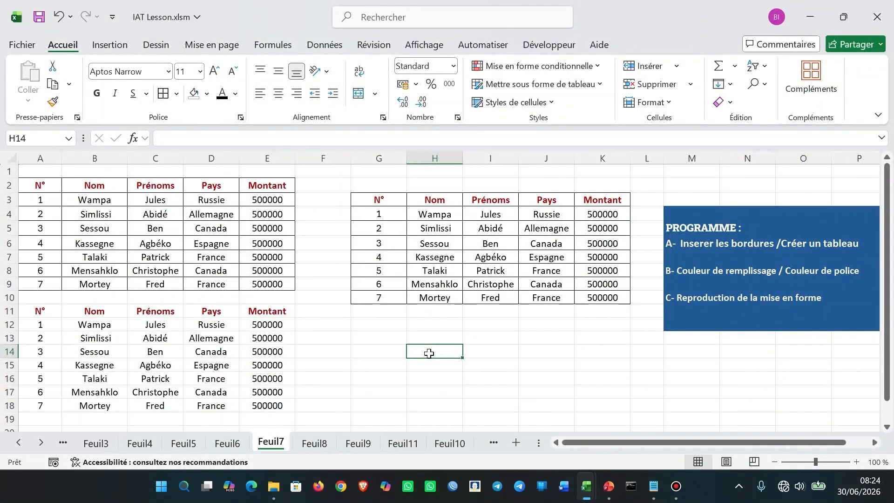
text(In)
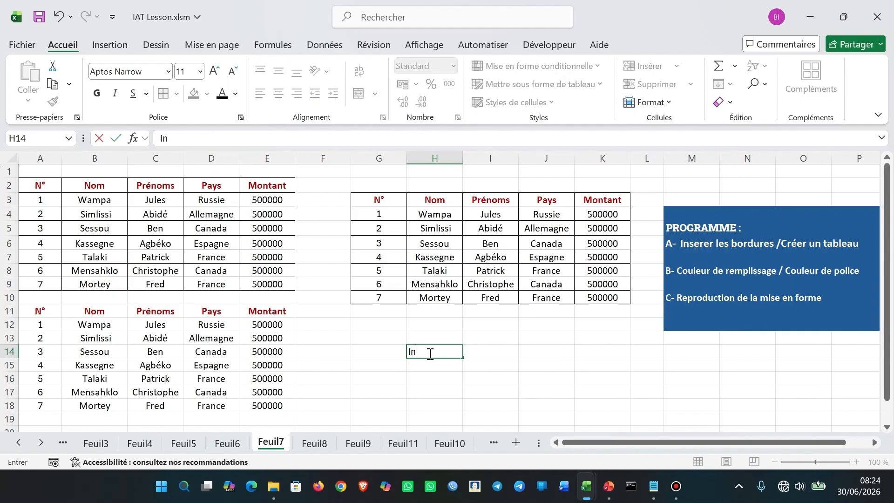
text(sertion)
key(Return)
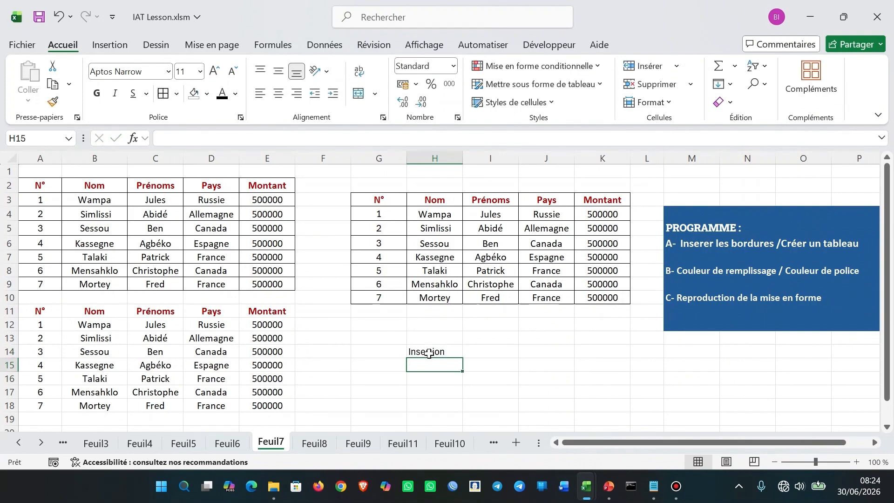
Step: Copy the formatting of the lower table's Nom header, B11, onto the "Insertion" cell H14 with Format Painter
click(268, 311)
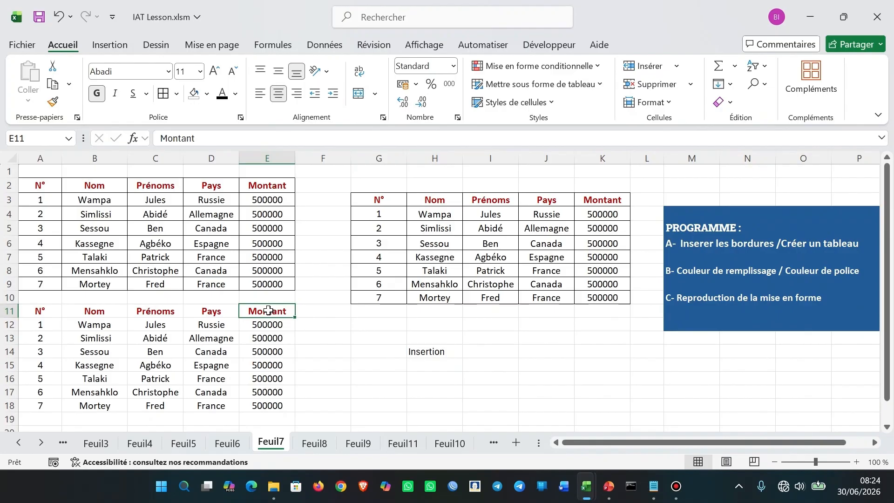
click(95, 312)
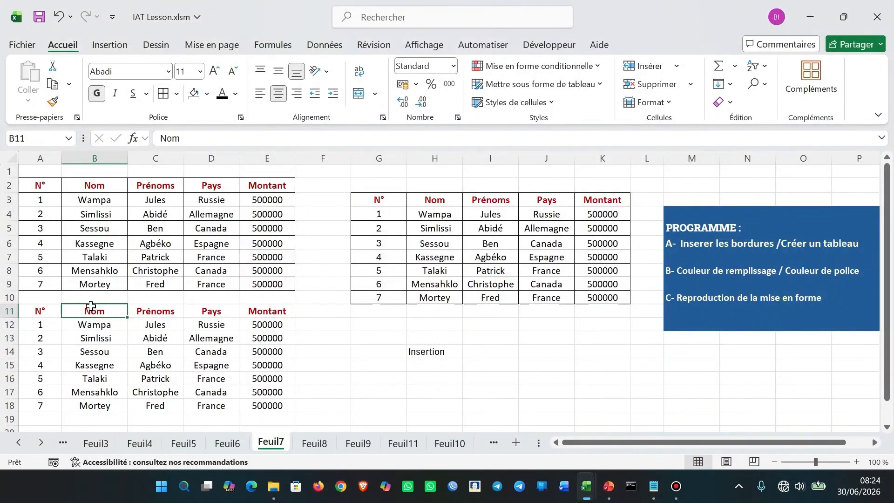
click(54, 102)
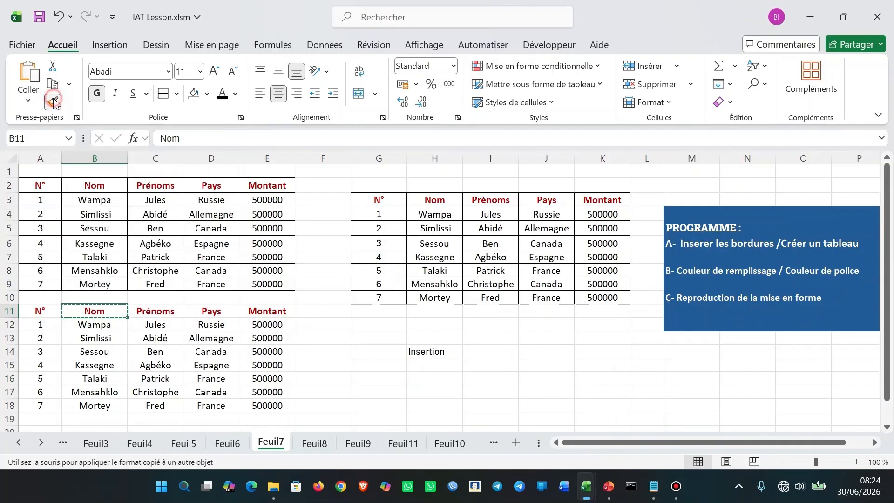
click(440, 354)
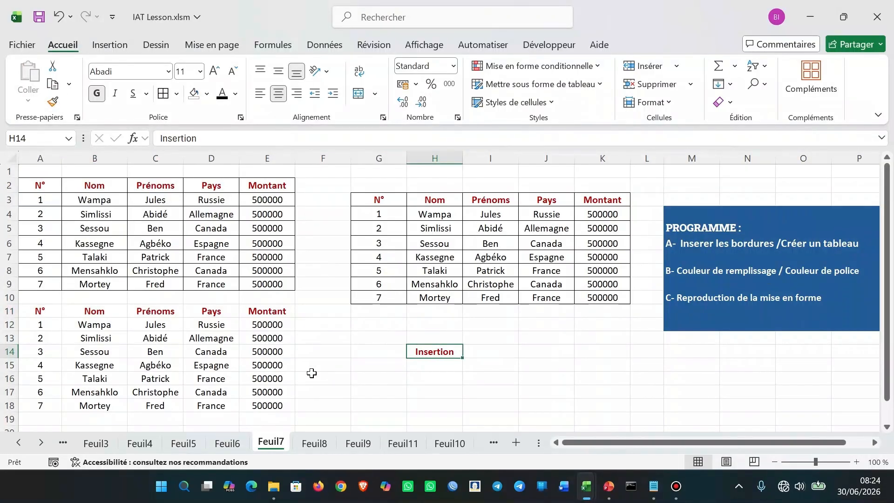